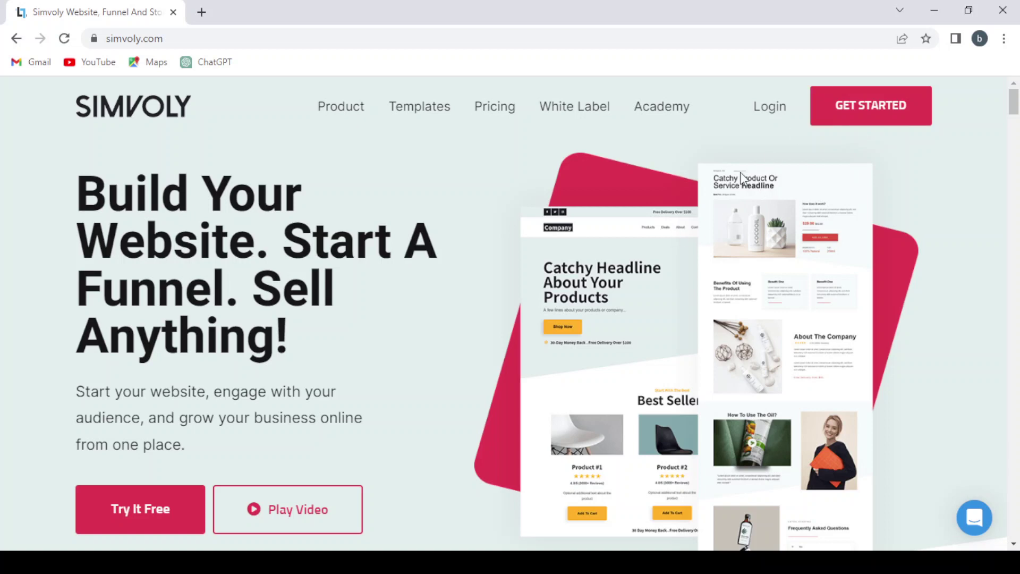
Open the pricing page and scroll through the Personal-to-Pro ($12–$149/month) plan comparison table
left_click(503, 121)
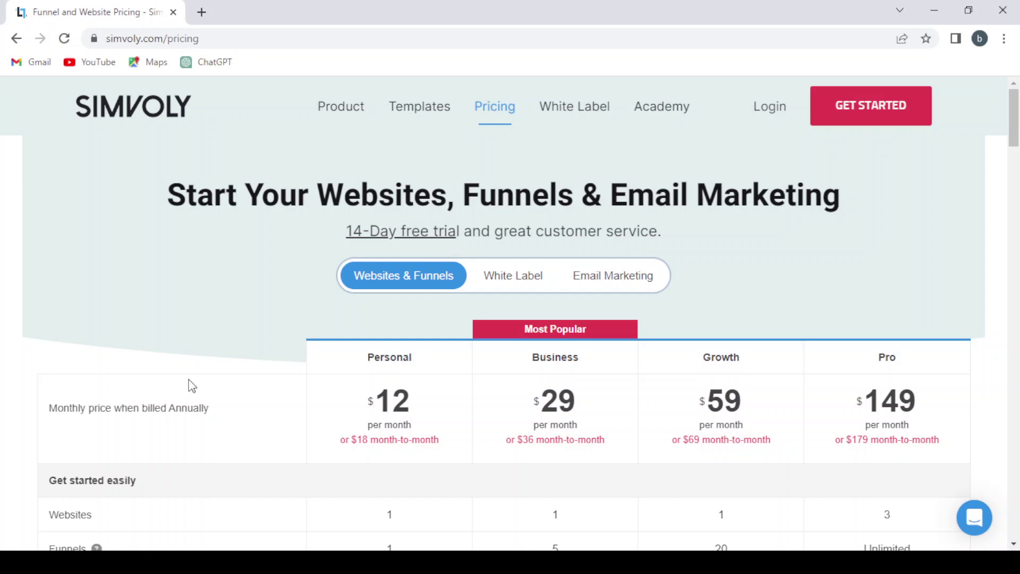
scroll(200, 389, "down", 2)
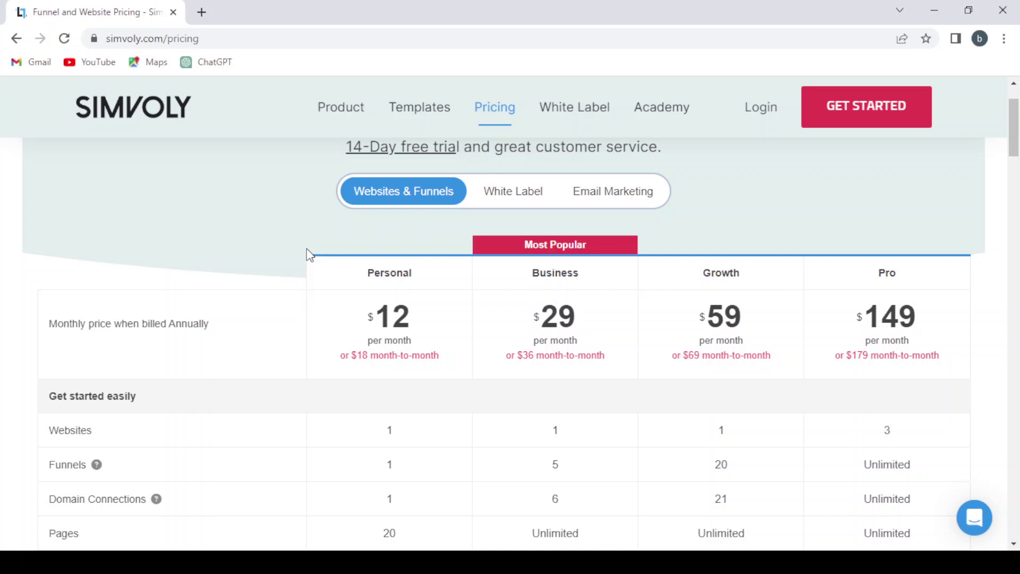
scroll(309, 255, "down", 1)
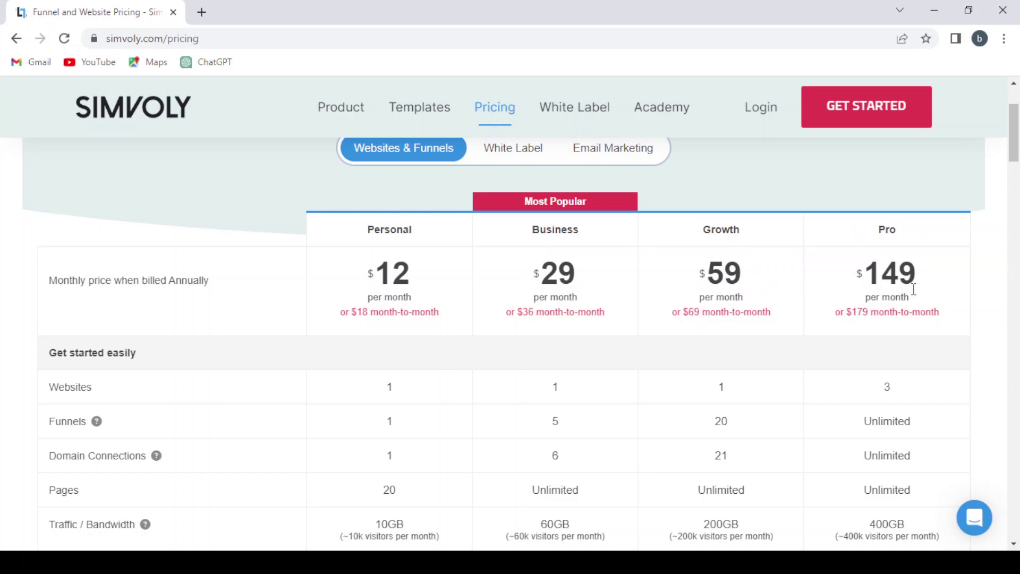
scroll(914, 291, "down", 2)
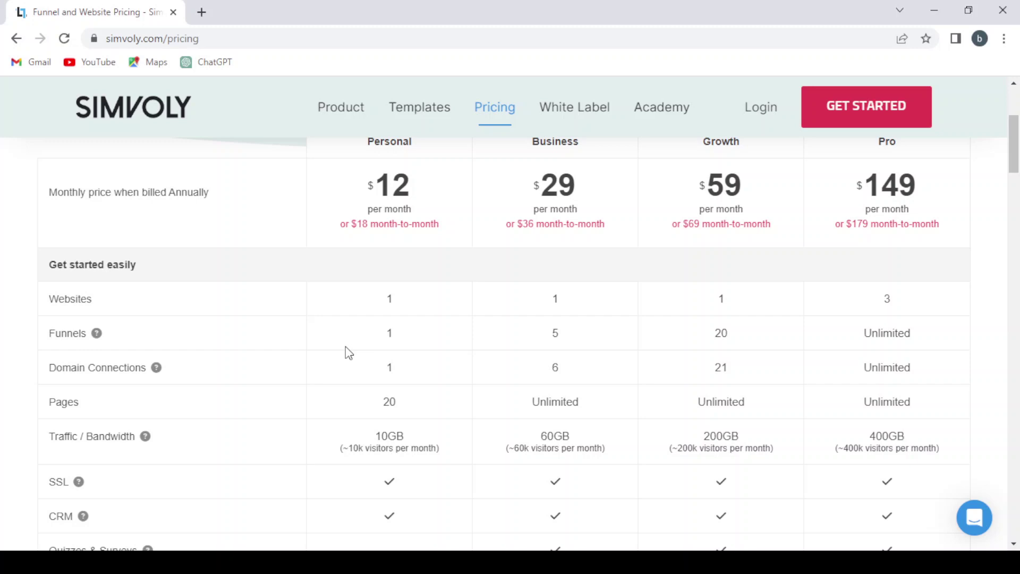
scroll(345, 356, "down", 4)
scroll(346, 359, "down", 4)
scroll(344, 361, "down", 5)
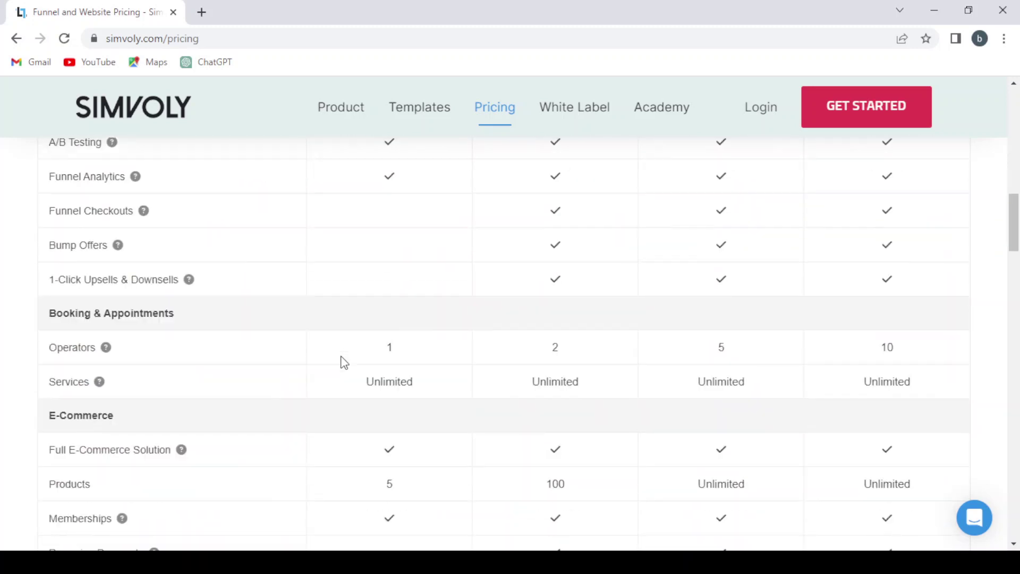
scroll(344, 362, "down", 5)
scroll(344, 361, "down", 3)
Scroll back up to the top of the pricing page
scroll(344, 362, "up", 6)
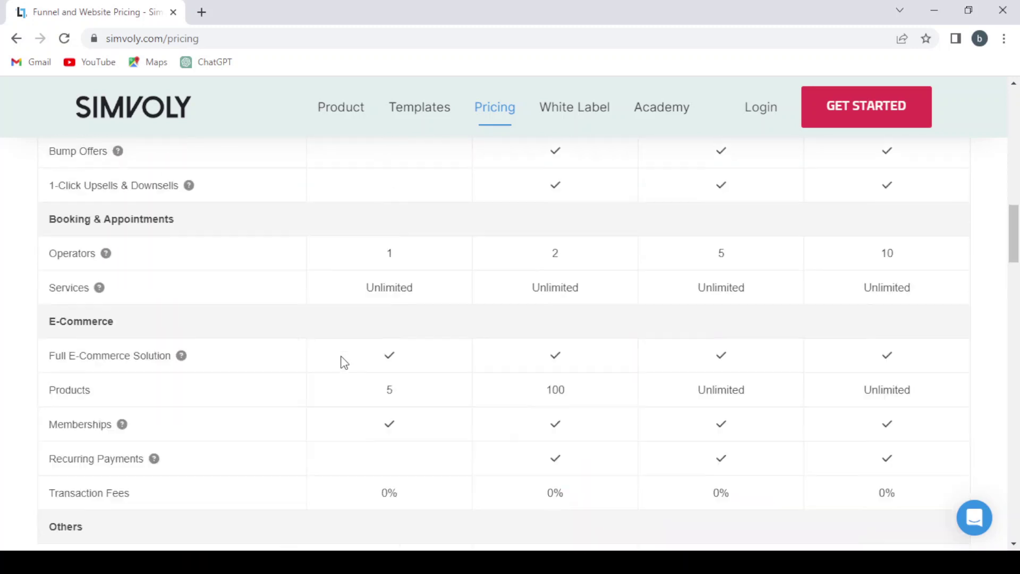
scroll(345, 362, "up", 6)
scroll(344, 361, "up", 4)
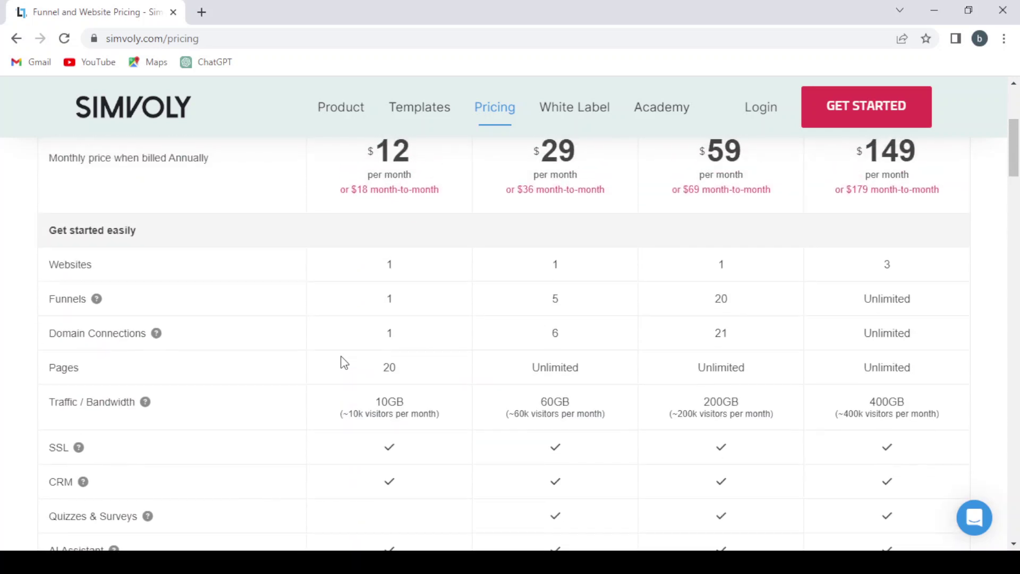
scroll(344, 362, "up", 5)
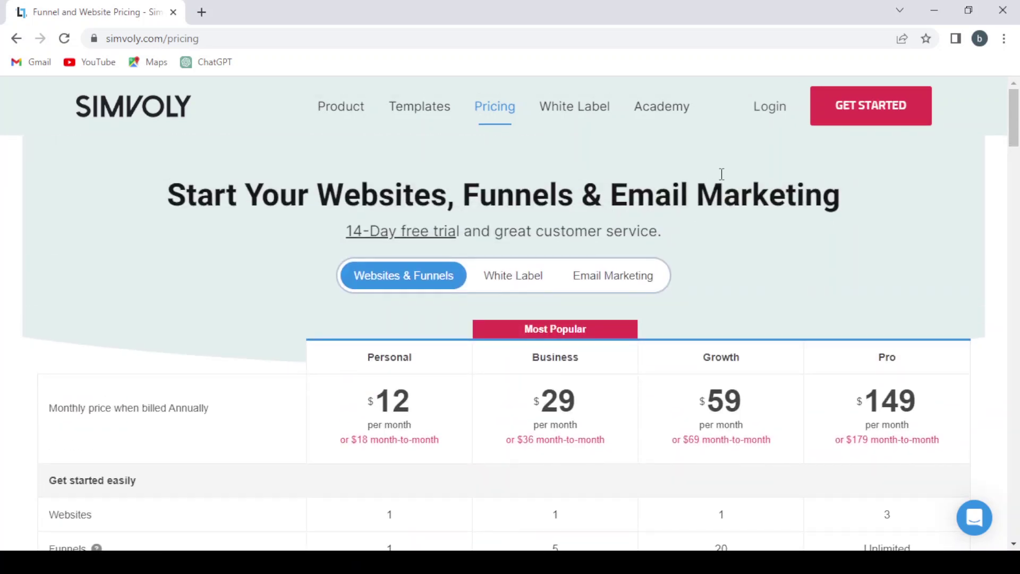
Register a new account, ticking the reCAPTCHA and terms agreement before submitting
left_click(883, 122)
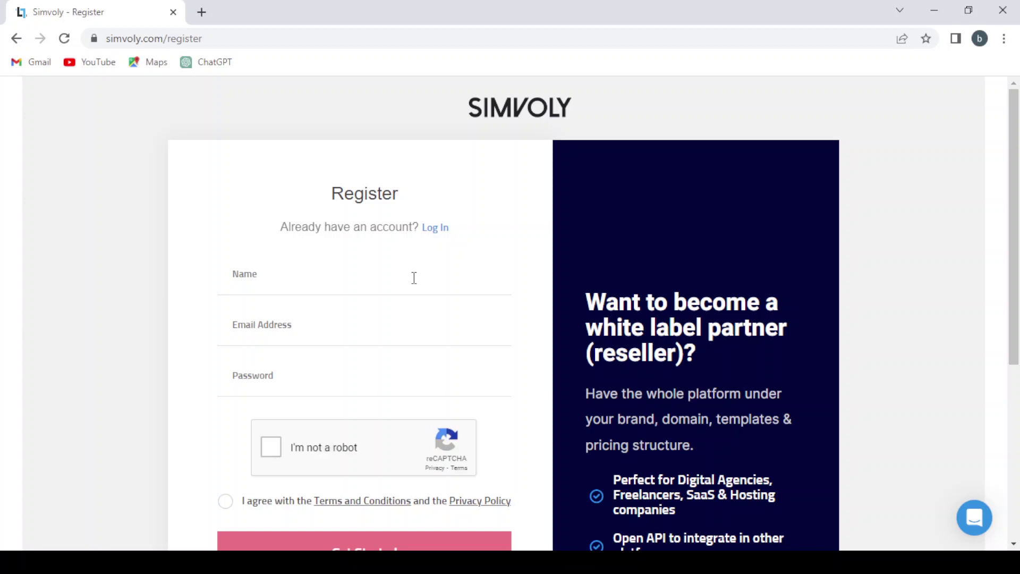
scroll(414, 278, "down", 2)
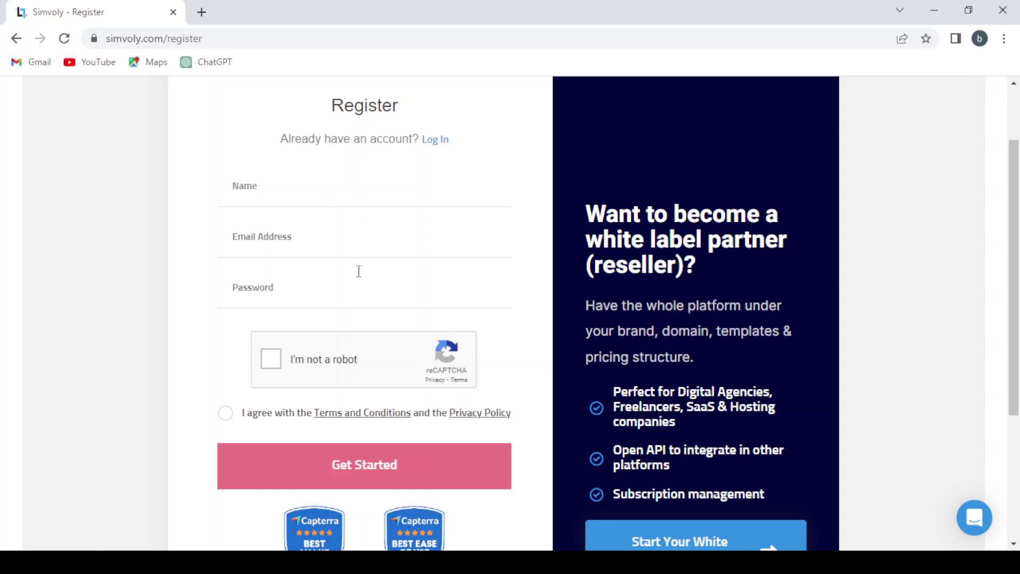
left_click(270, 357)
left_click(225, 414)
scroll(332, 381, "down", 1)
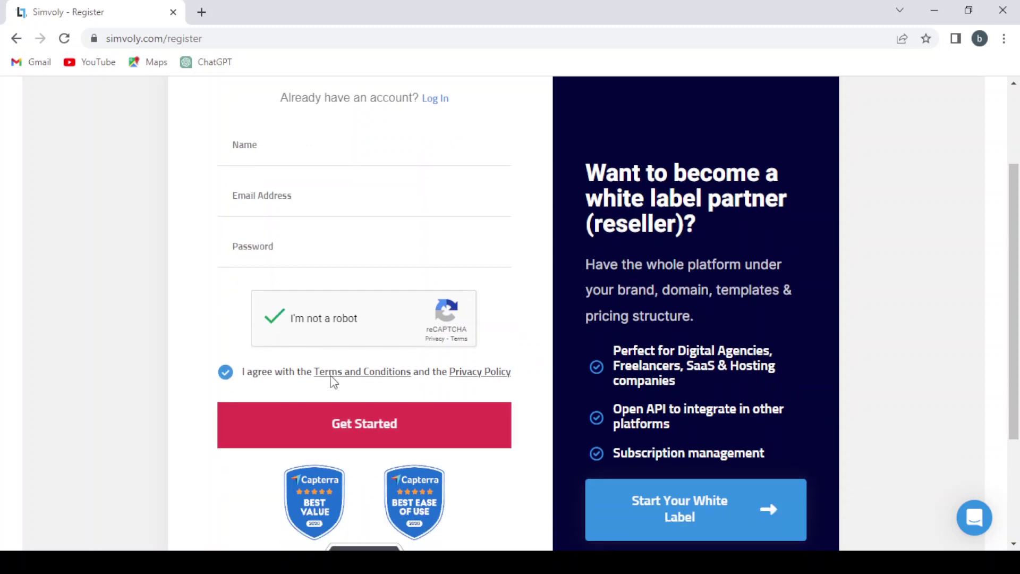
scroll(370, 446, "down", 1)
left_click(439, 362)
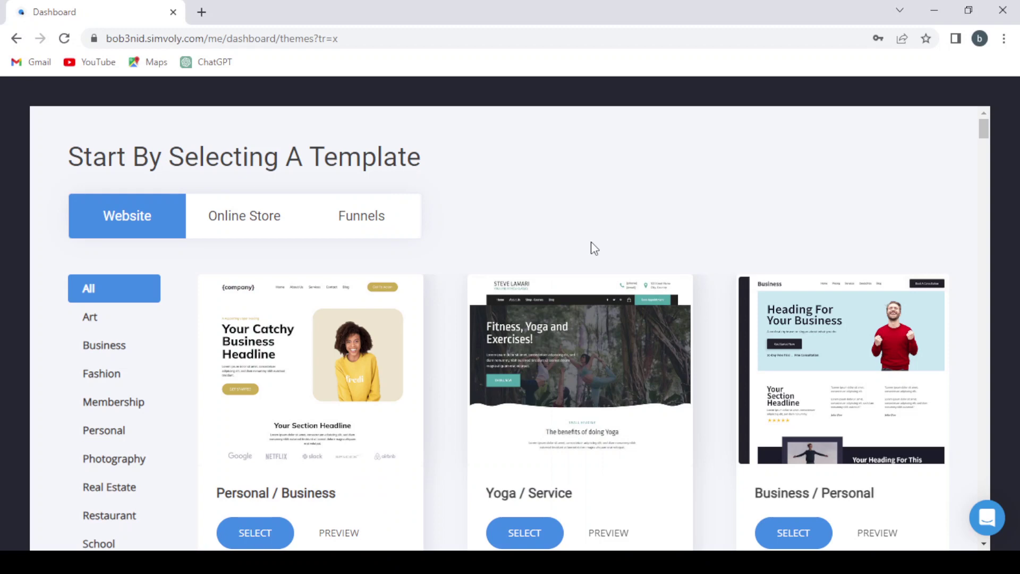
Switch the template gallery to the Online Store category
scroll(436, 209, "down", 2)
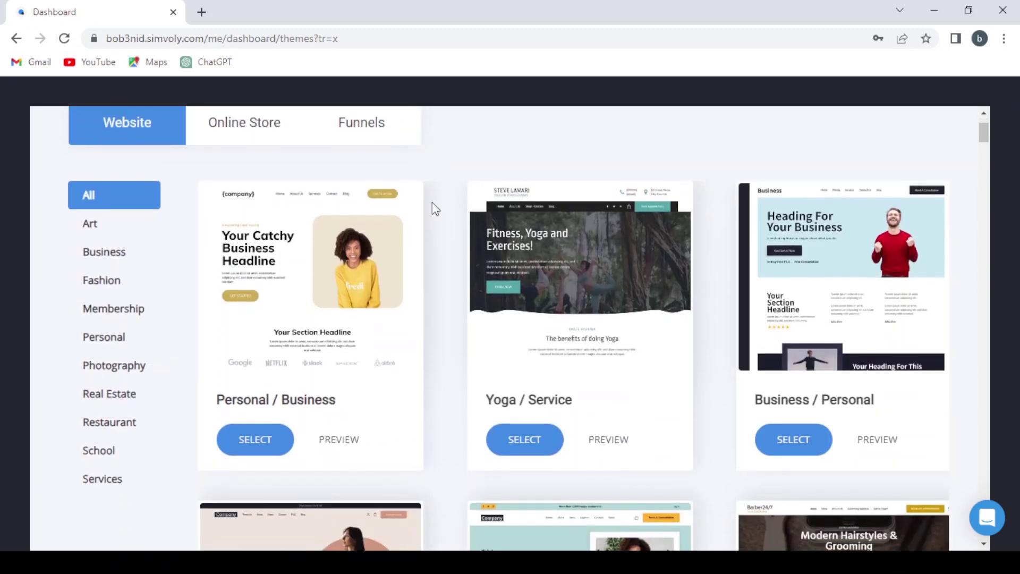
scroll(435, 209, "up", 1)
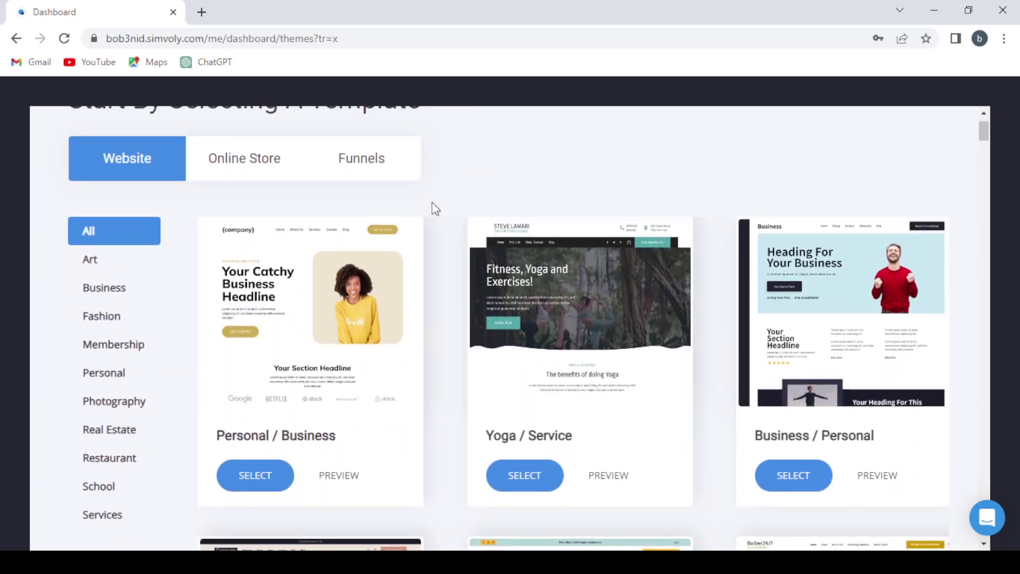
scroll(421, 255, "up", 1)
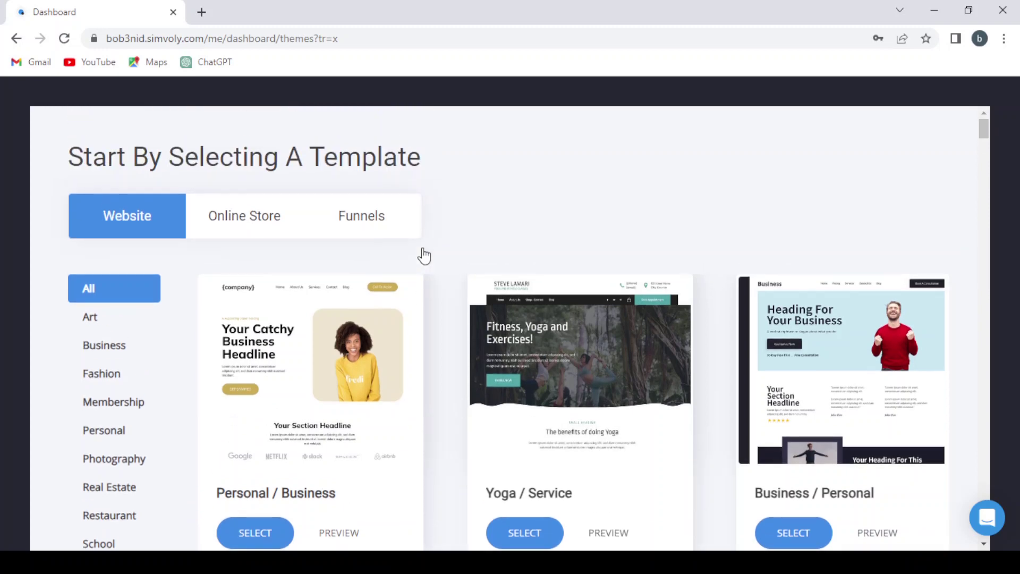
left_click(258, 232)
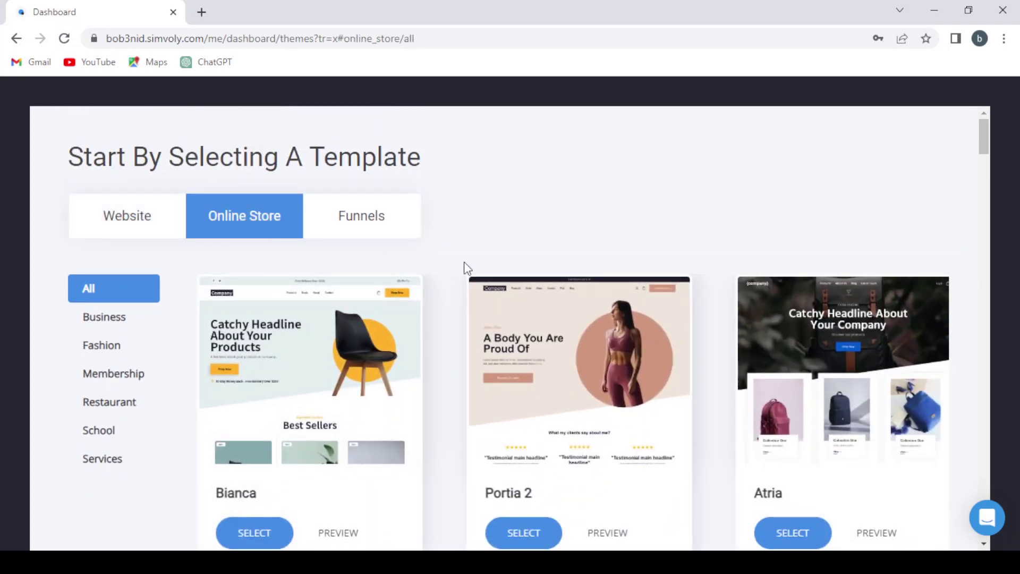
scroll(464, 261, "down", 1)
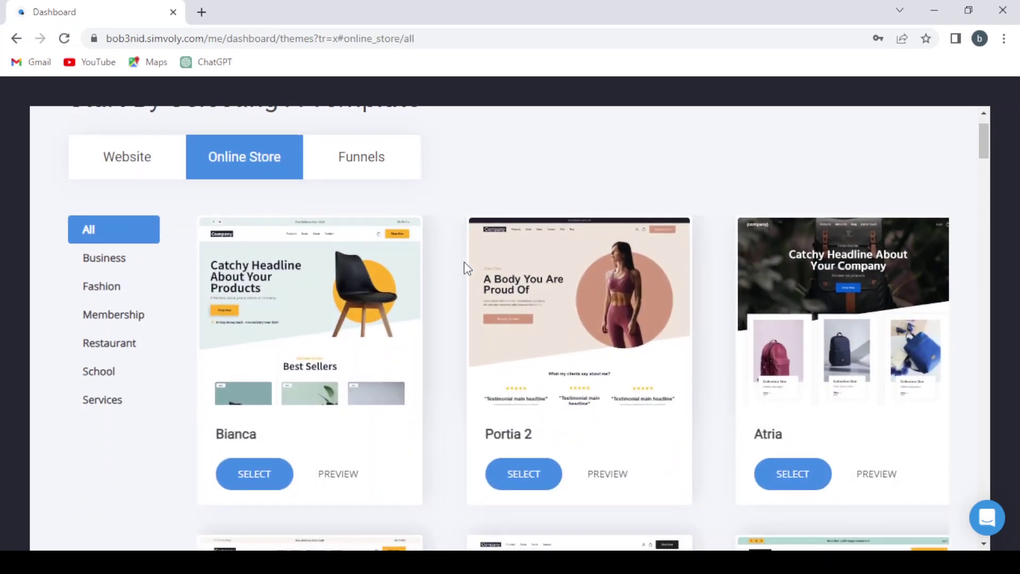
Browse funnel templates filtered by Sales/Product, Lead Generation, Webinar, Lead Magnet and Appointment
left_click(365, 158)
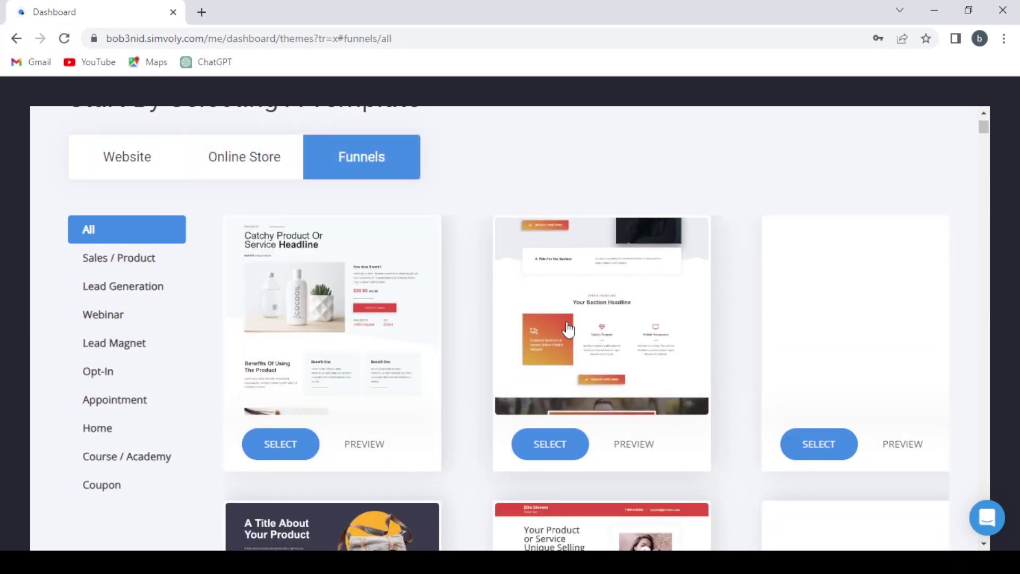
scroll(568, 330, "down", 4)
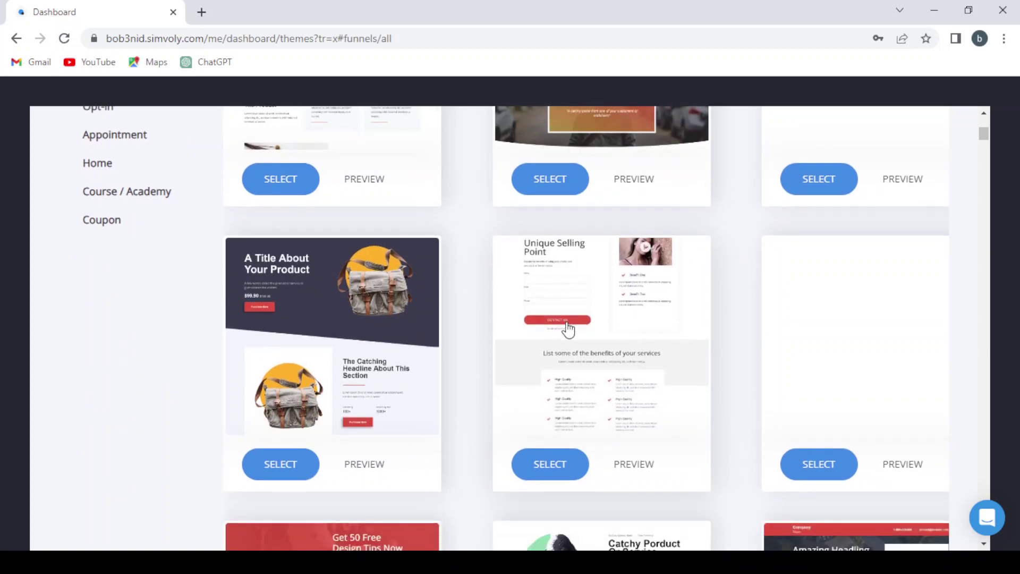
scroll(568, 329, "up", 3)
scroll(568, 330, "up", 2)
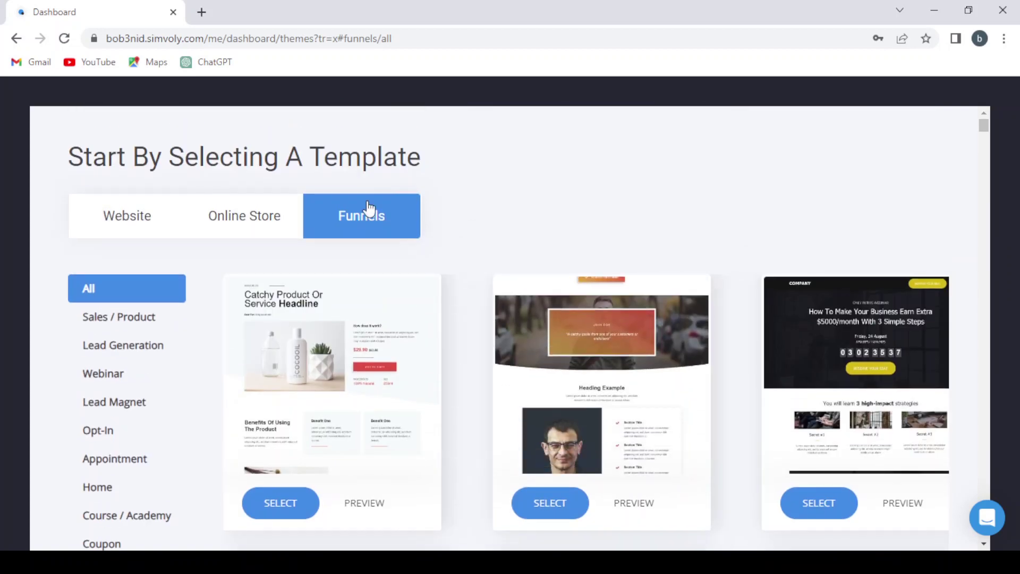
scroll(357, 205, "down", 2)
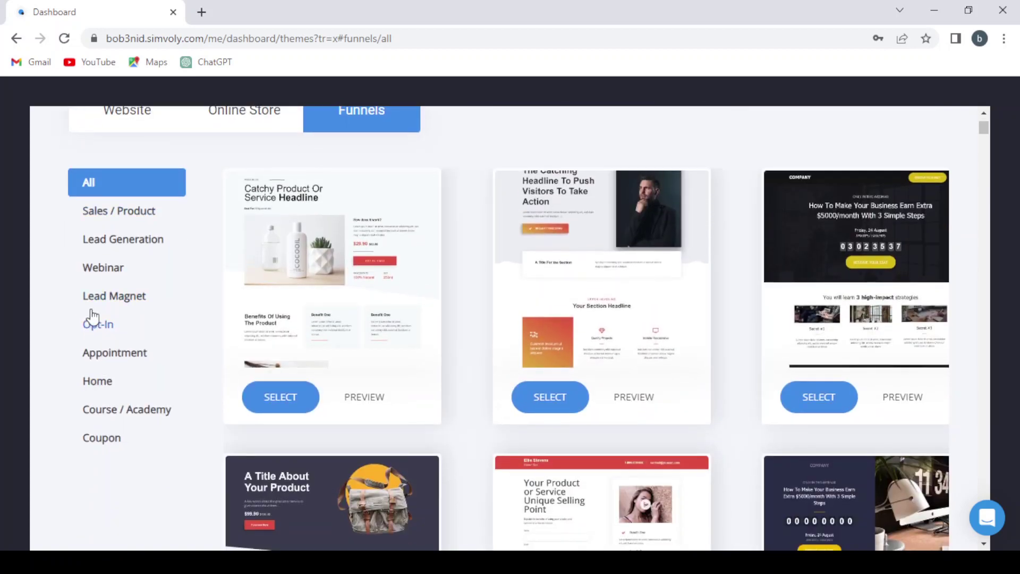
left_click(122, 209)
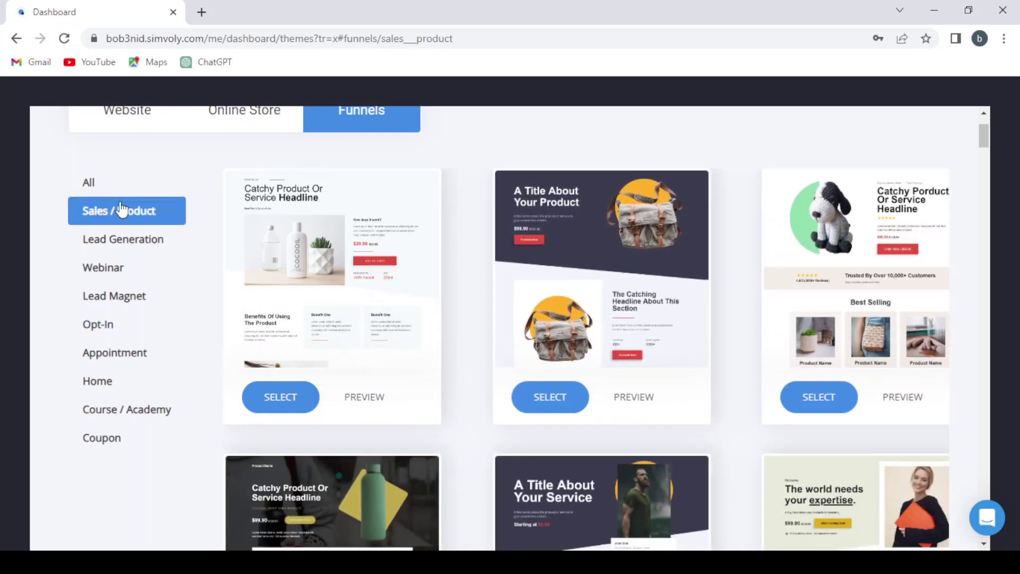
left_click(105, 250)
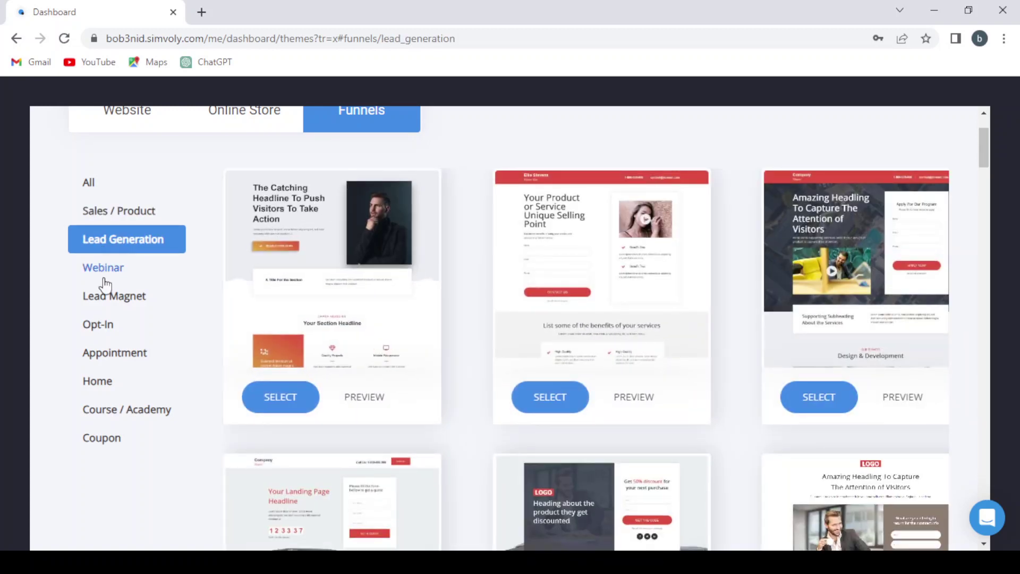
left_click(104, 269)
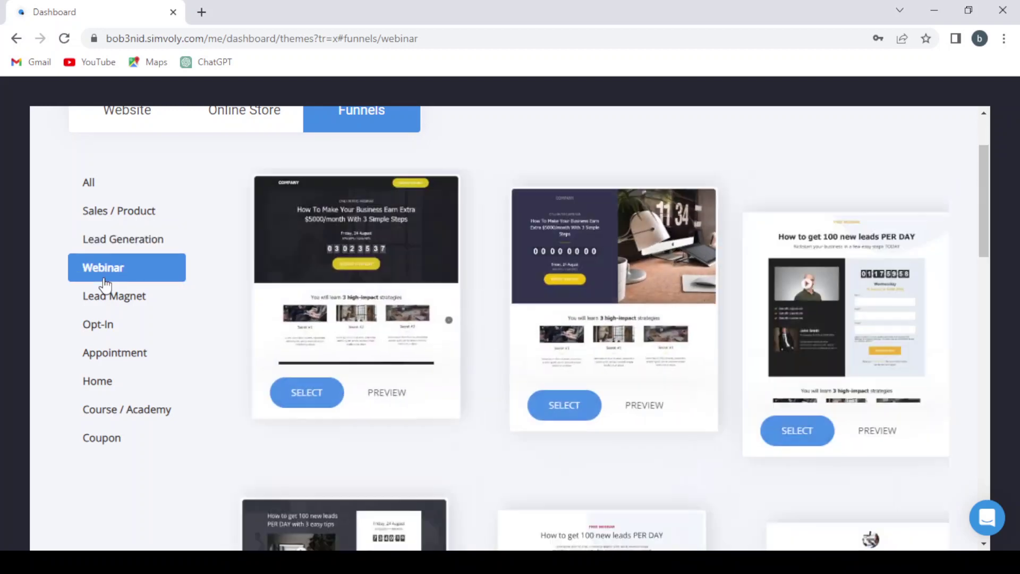
left_click(104, 309)
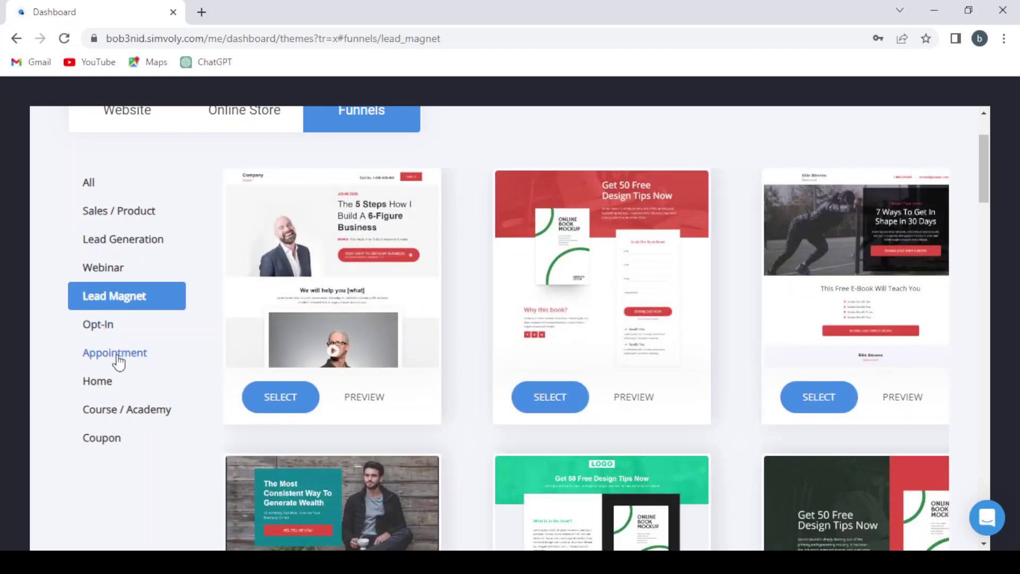
left_click(117, 359)
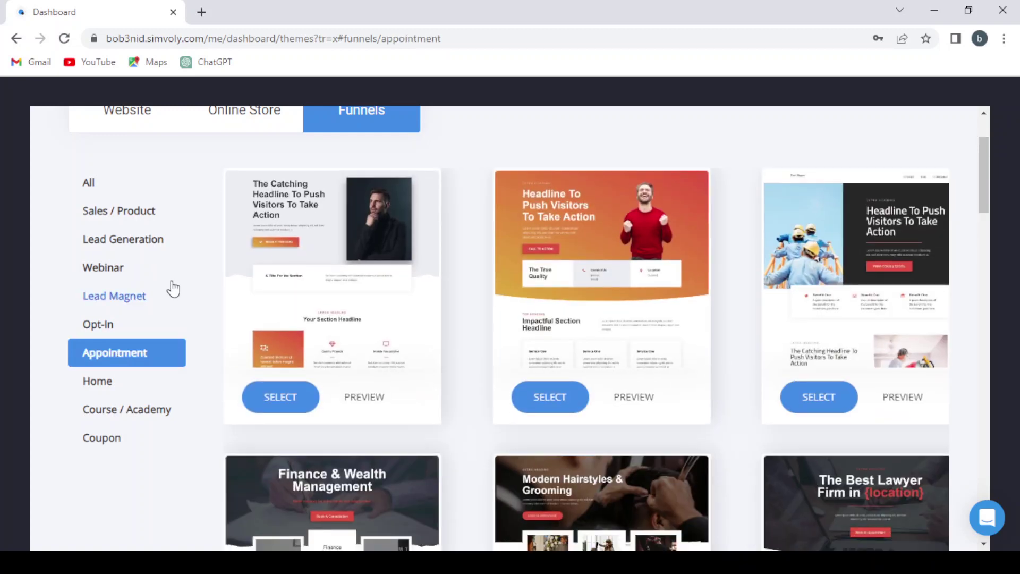
Return to the Online Store templates and scroll through Bianca, Portia 2 and Atria
scroll(164, 283, "up", 2)
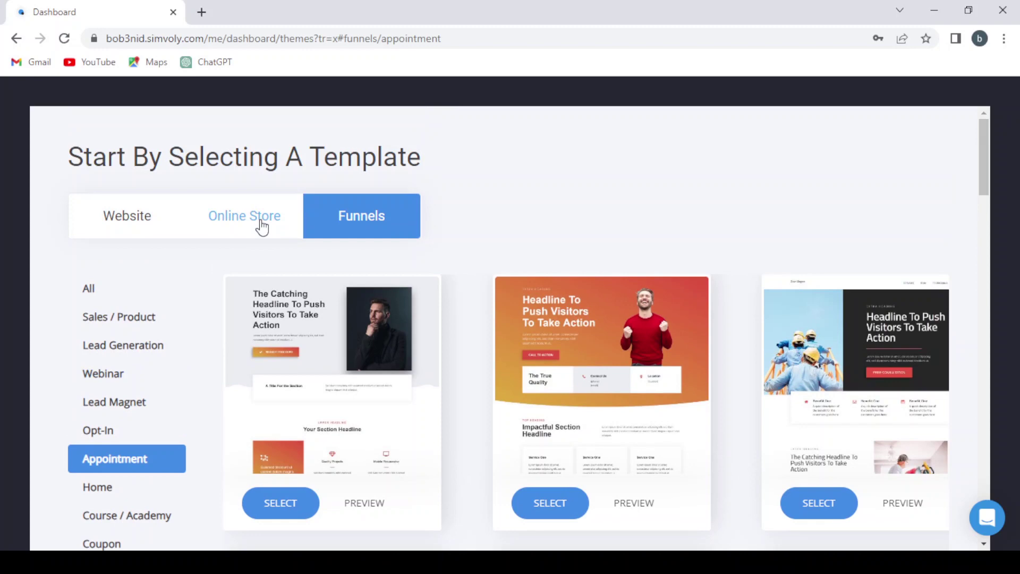
left_click(261, 224)
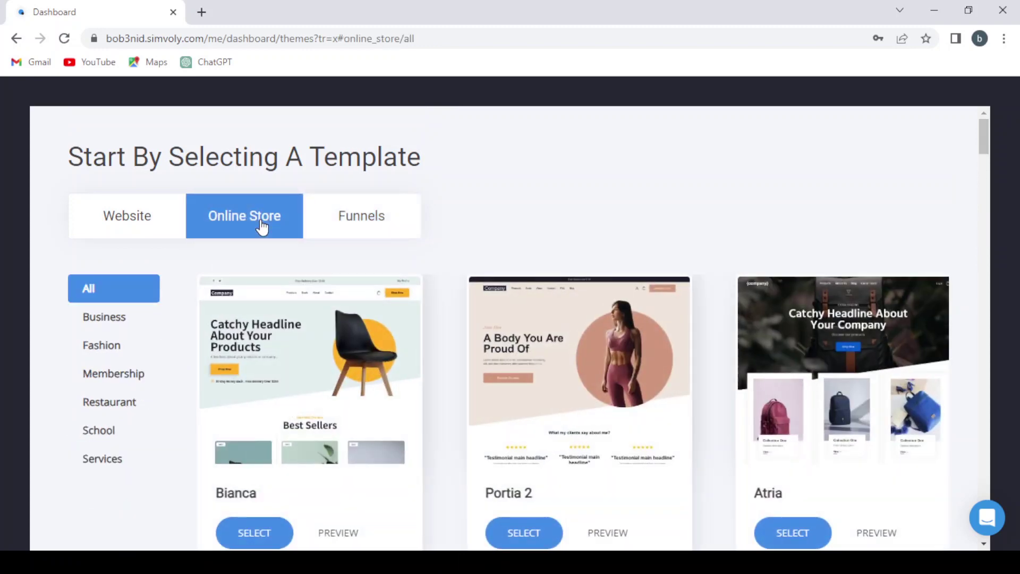
scroll(425, 346, "down", 2)
scroll(423, 346, "down", 2)
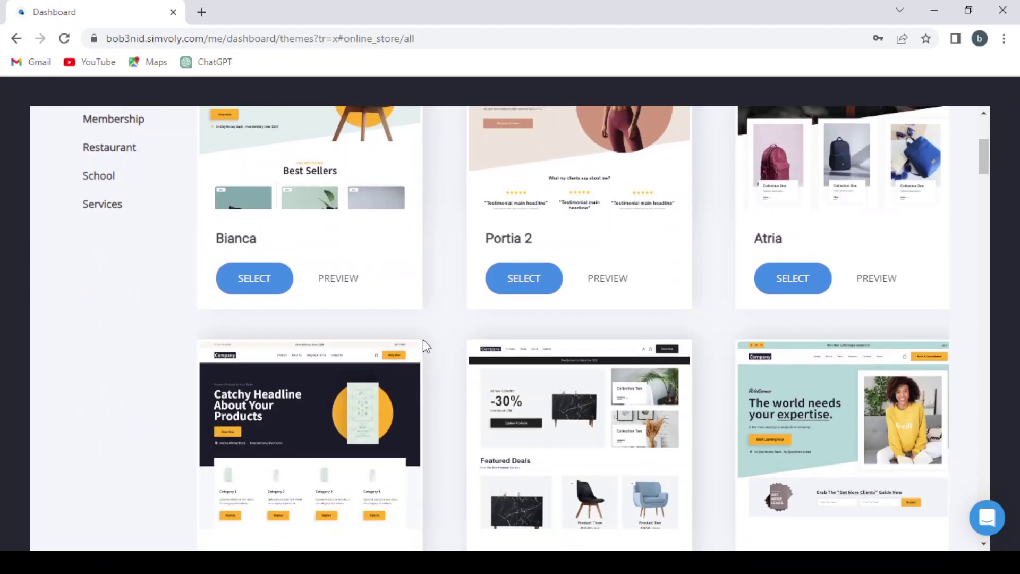
scroll(423, 346, "down", 2)
scroll(423, 345, "up", 5)
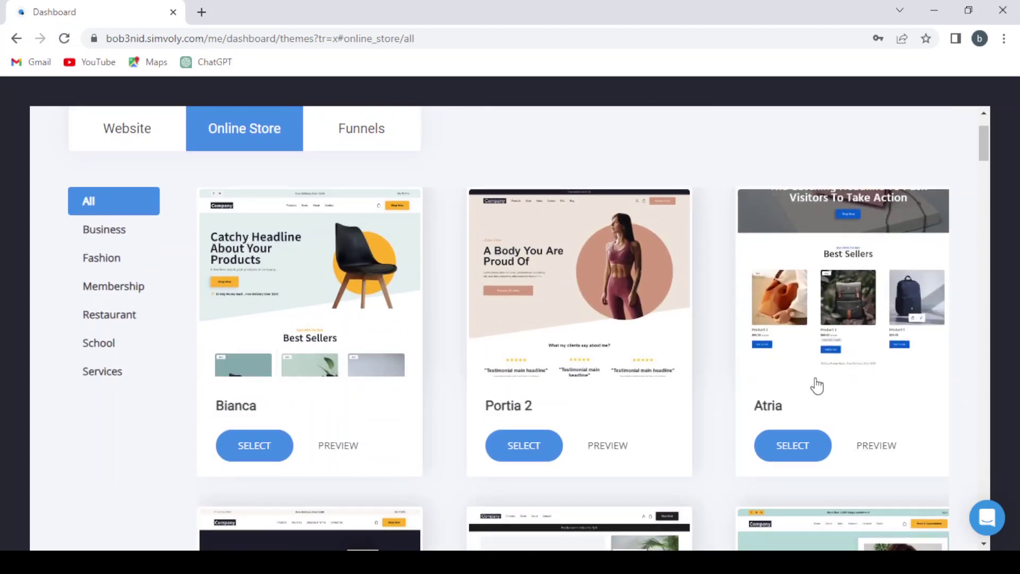
left_click(877, 447)
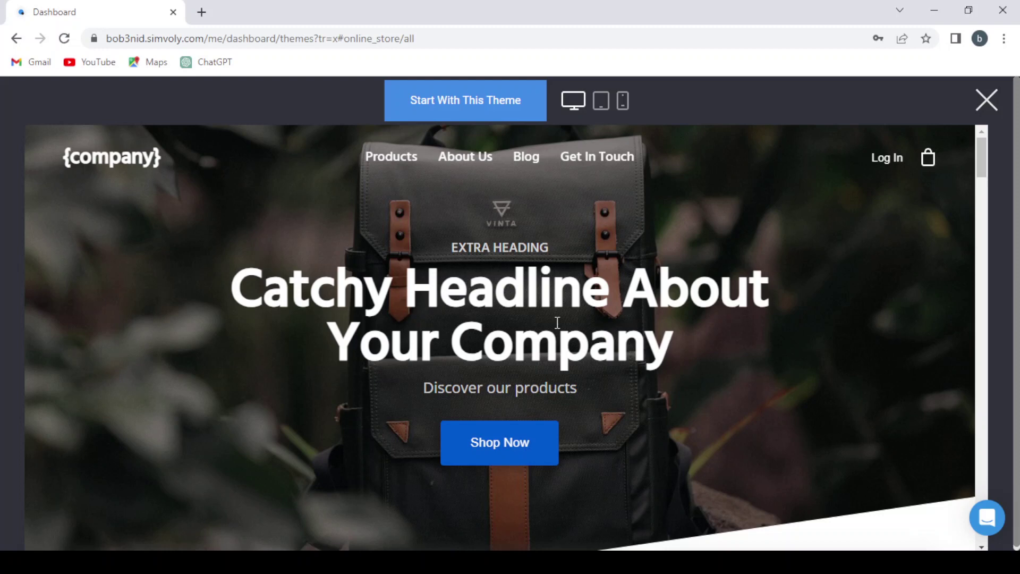
scroll(557, 323, "down", 3)
scroll(556, 322, "down", 5)
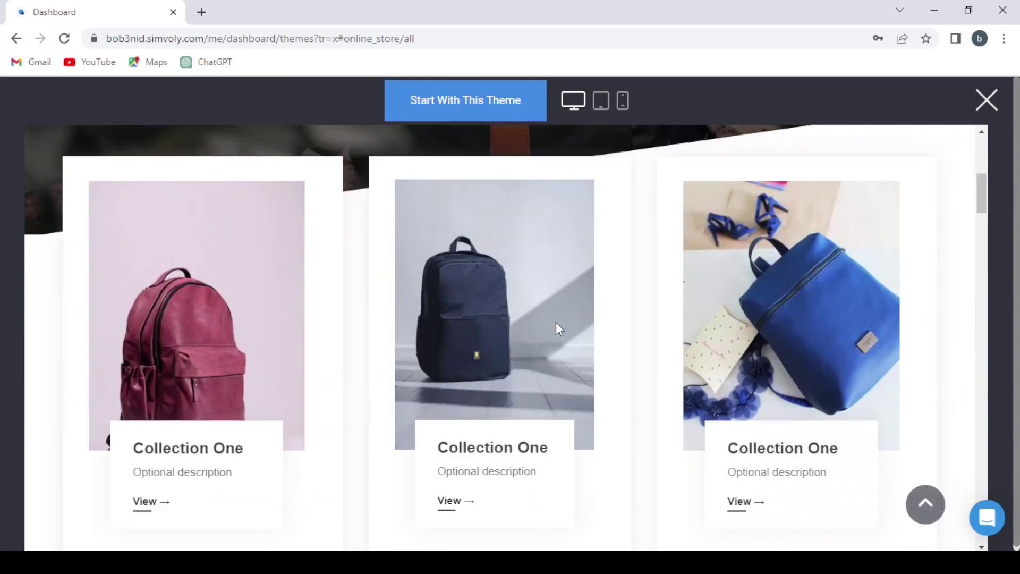
scroll(556, 322, "down", 5)
scroll(556, 322, "down", 3)
scroll(556, 321, "down", 3)
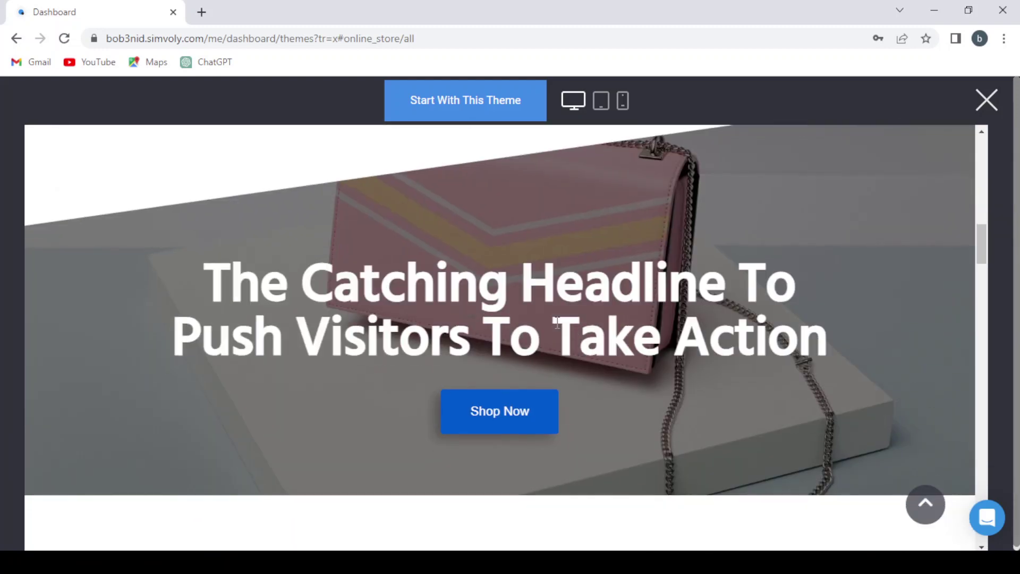
scroll(557, 323, "down", 3)
scroll(558, 322, "down", 3)
scroll(556, 322, "down", 4)
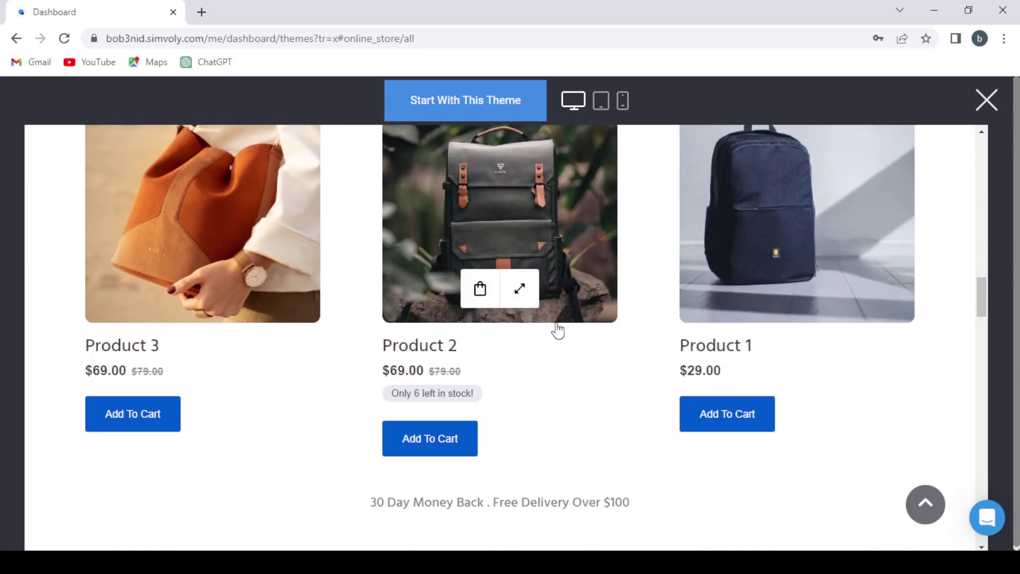
scroll(555, 322, "down", 2)
scroll(559, 328, "down", 3)
scroll(559, 329, "down", 3)
scroll(559, 328, "down", 4)
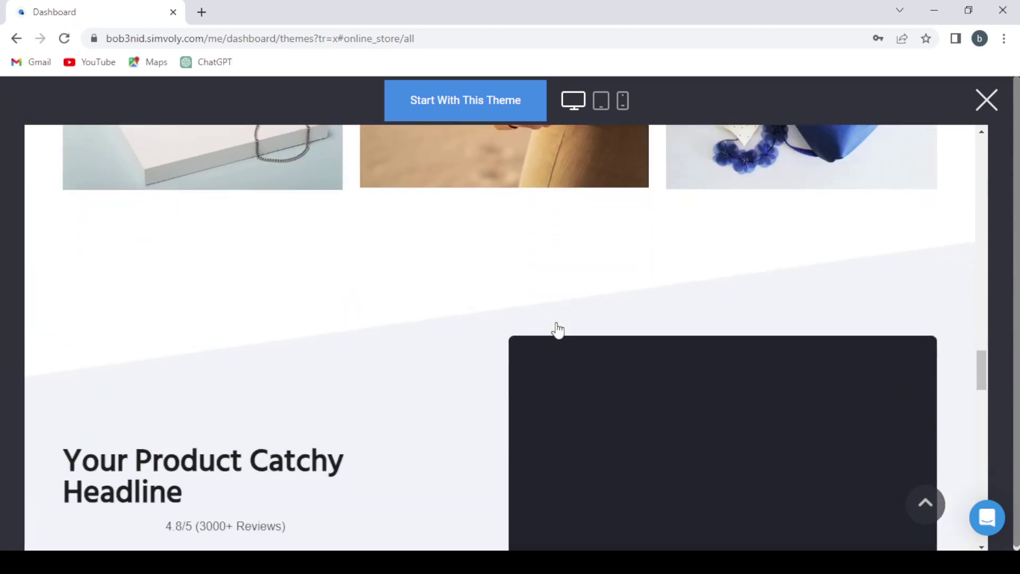
scroll(559, 329, "down", 5)
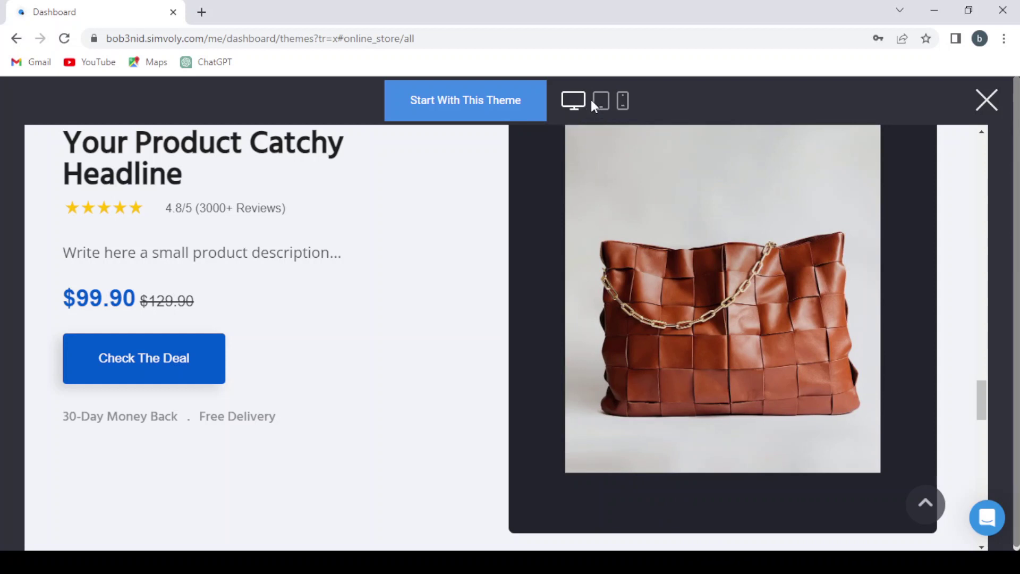
left_click(600, 104)
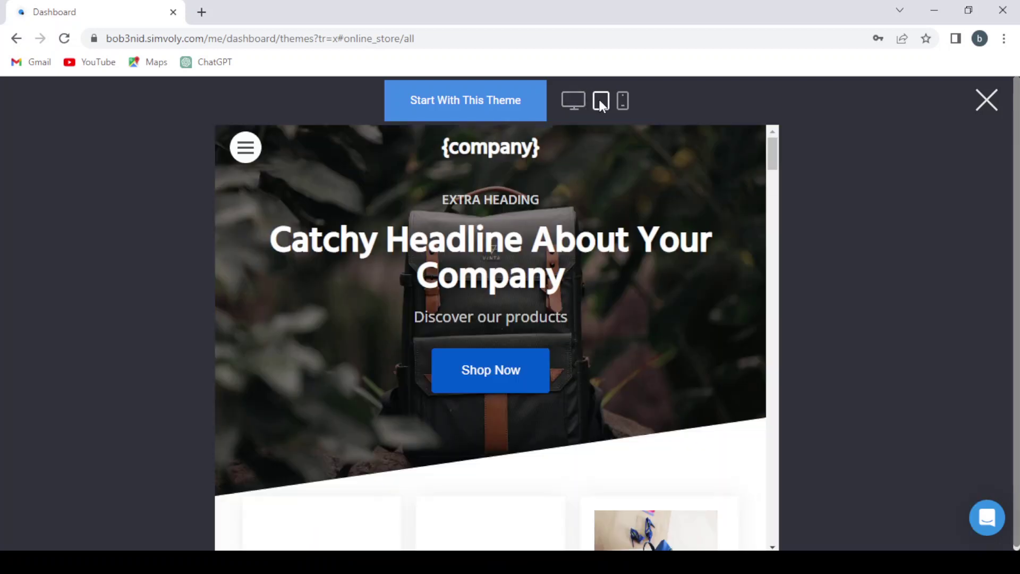
scroll(566, 250, "down", 5)
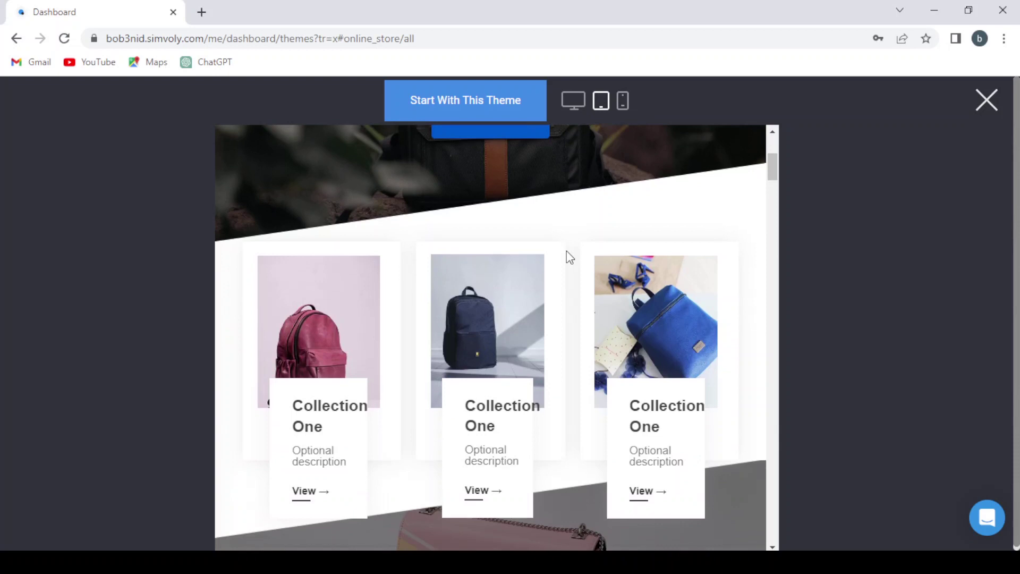
scroll(566, 251, "down", 5)
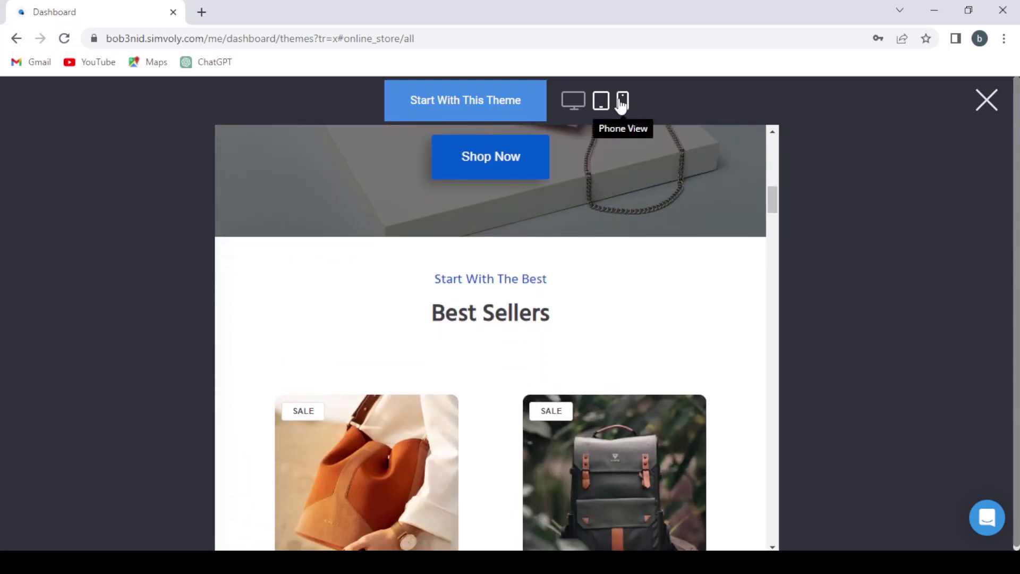
left_click(621, 103)
scroll(545, 297, "down", 1)
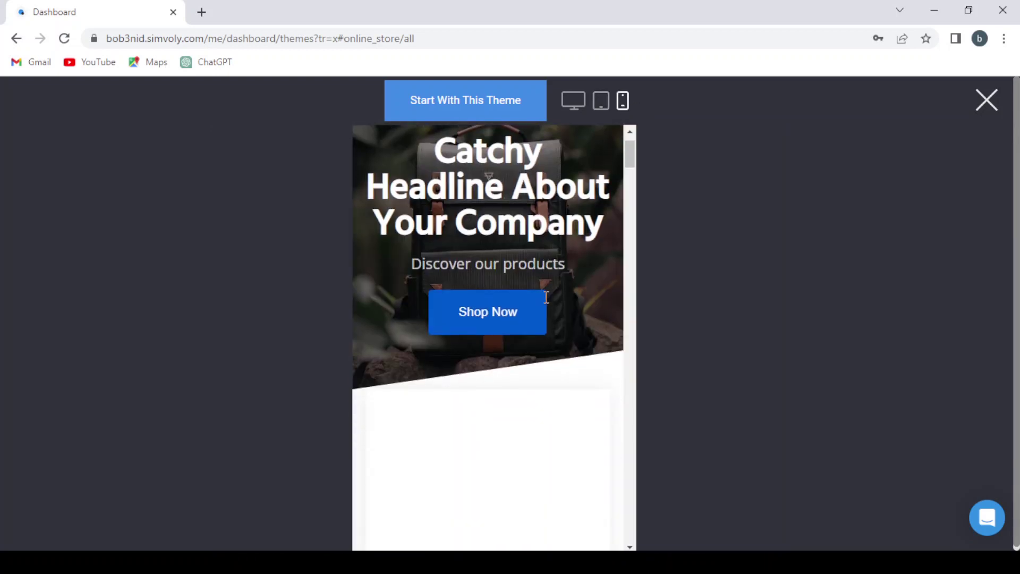
scroll(545, 297, "down", 1)
scroll(545, 297, "down", 3)
scroll(545, 298, "down", 3)
scroll(545, 300, "down", 3)
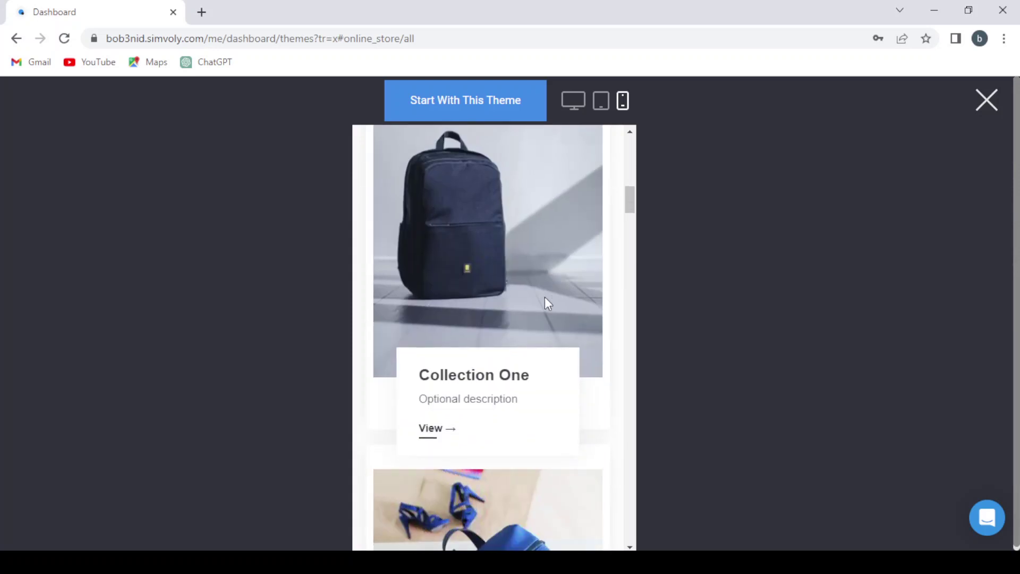
scroll(545, 299, "down", 3)
scroll(545, 300, "down", 3)
scroll(545, 299, "down", 4)
scroll(545, 302, "down", 1)
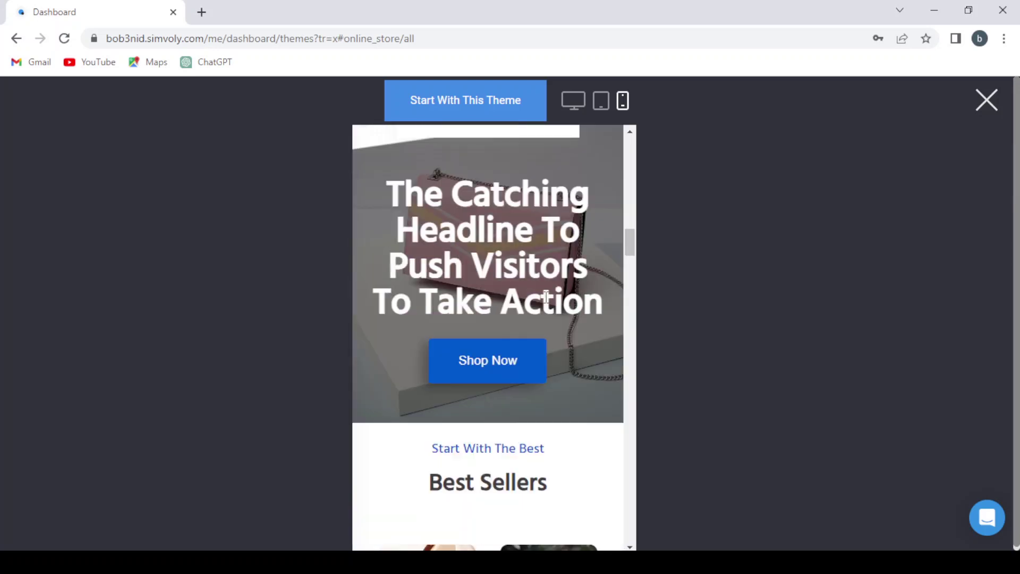
scroll(546, 302, "down", 3)
scroll(545, 302, "down", 5)
scroll(547, 304, "down", 5)
scroll(548, 304, "down", 3)
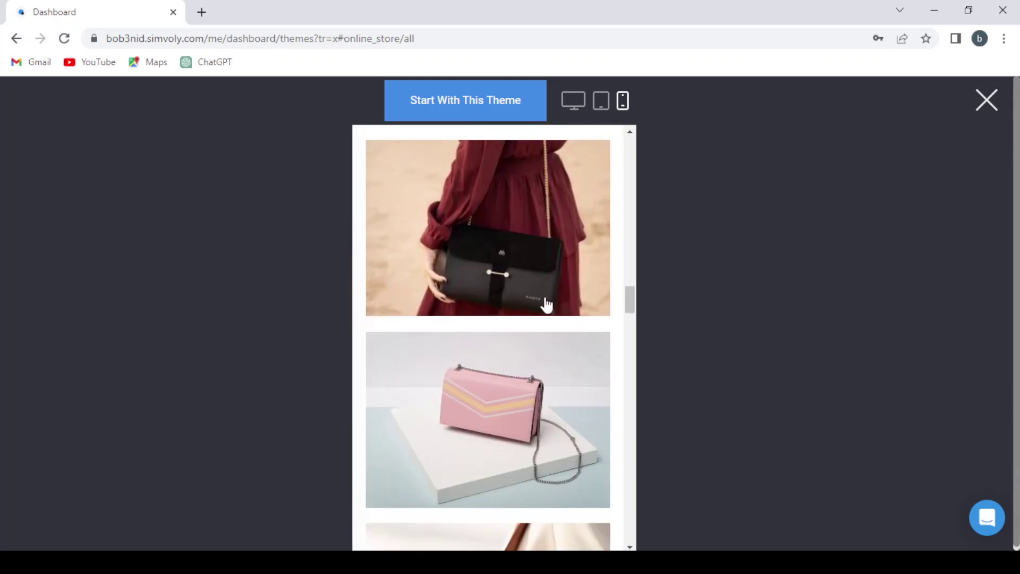
scroll(548, 305, "down", 5)
scroll(546, 306, "down", 5)
scroll(546, 305, "up", 10)
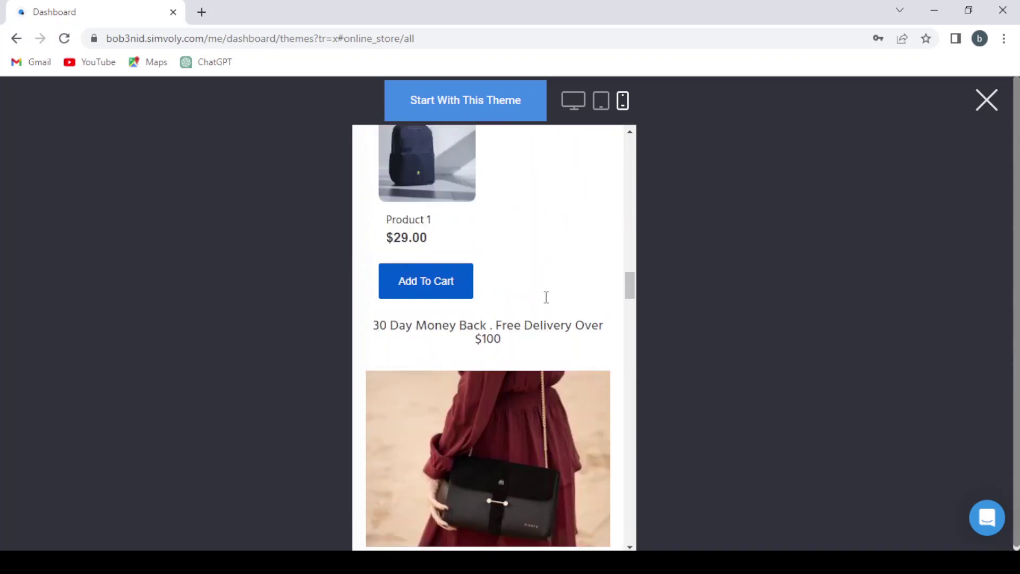
scroll(544, 296, "up", 10)
scroll(544, 297, "up", 10)
scroll(544, 296, "up", 4)
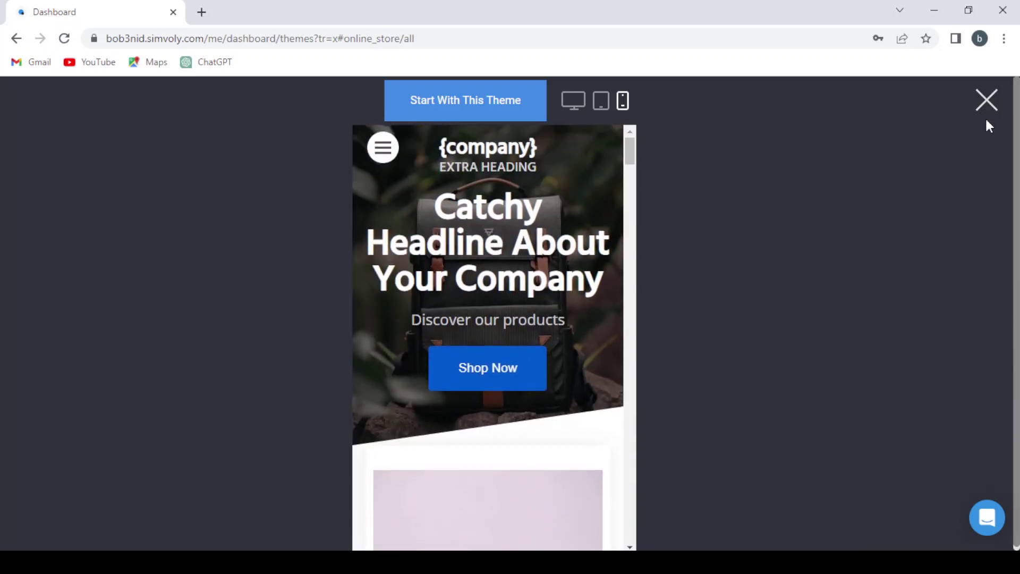
Close the Atria preview and create a new site from Atria titled 'bob'
left_click(985, 113)
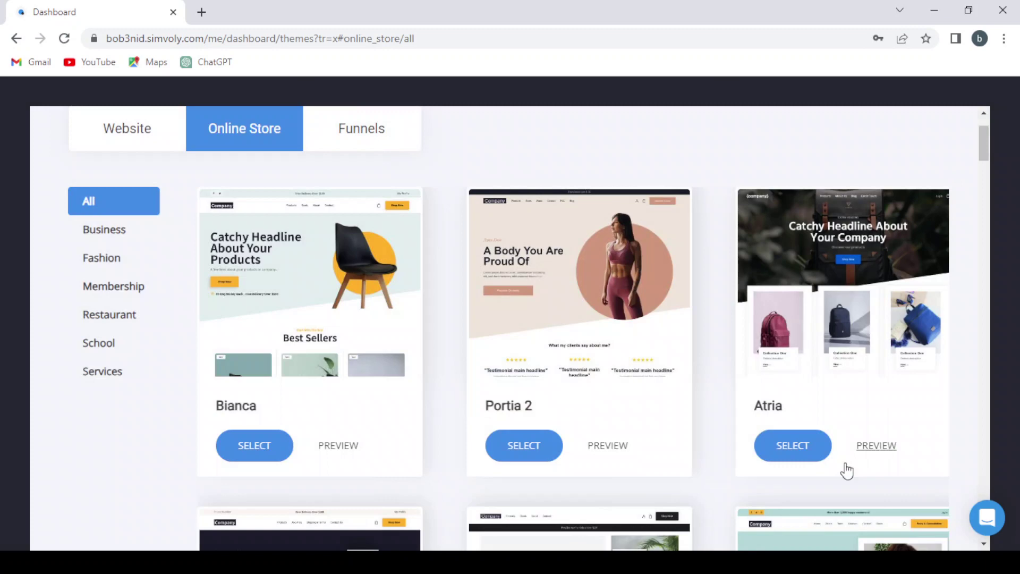
left_click(784, 447)
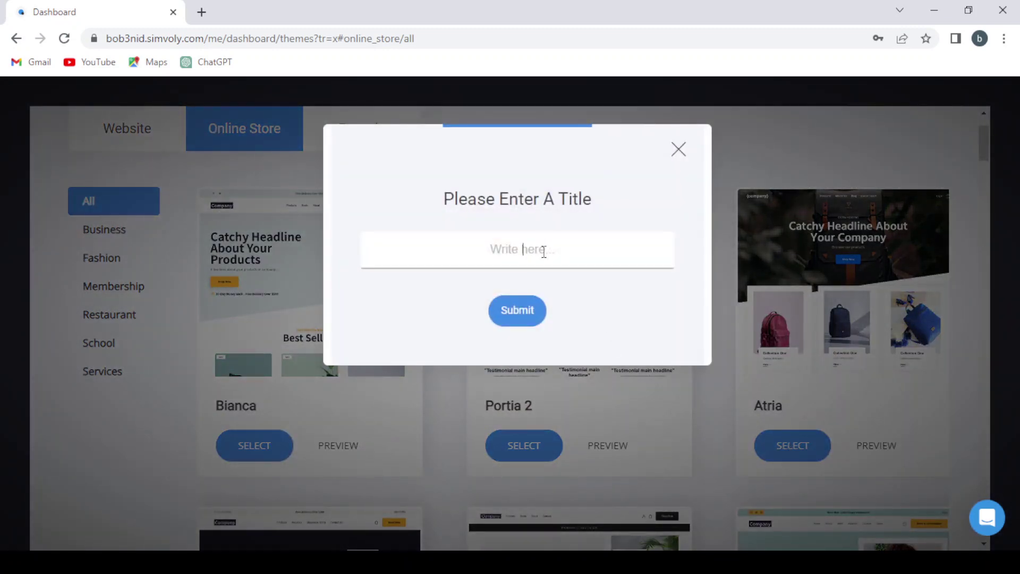
type("bob")
left_click(521, 303)
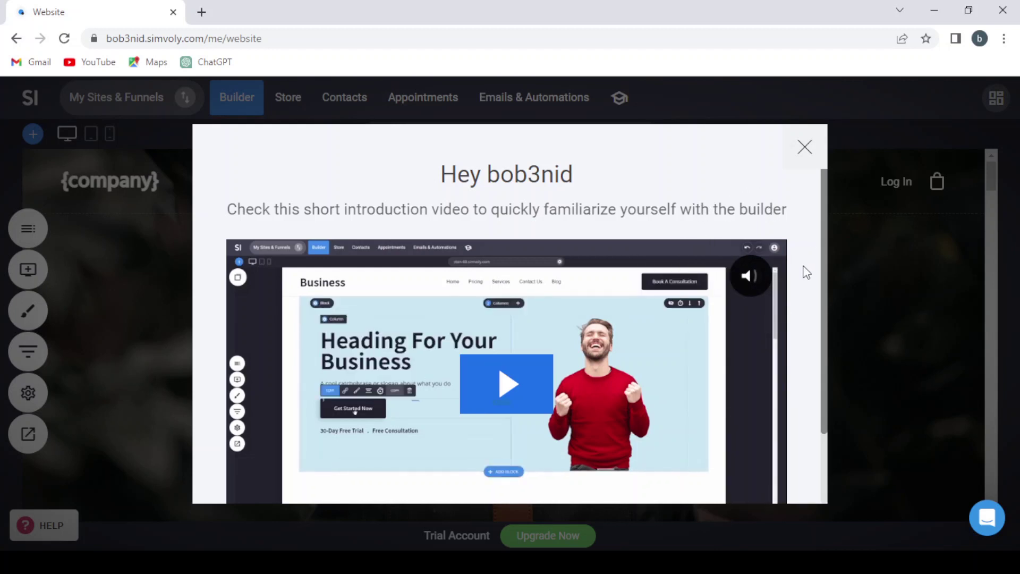
Dismiss the welcome video so the Atria home page is ready in the builder
scroll(801, 266, "down", 2)
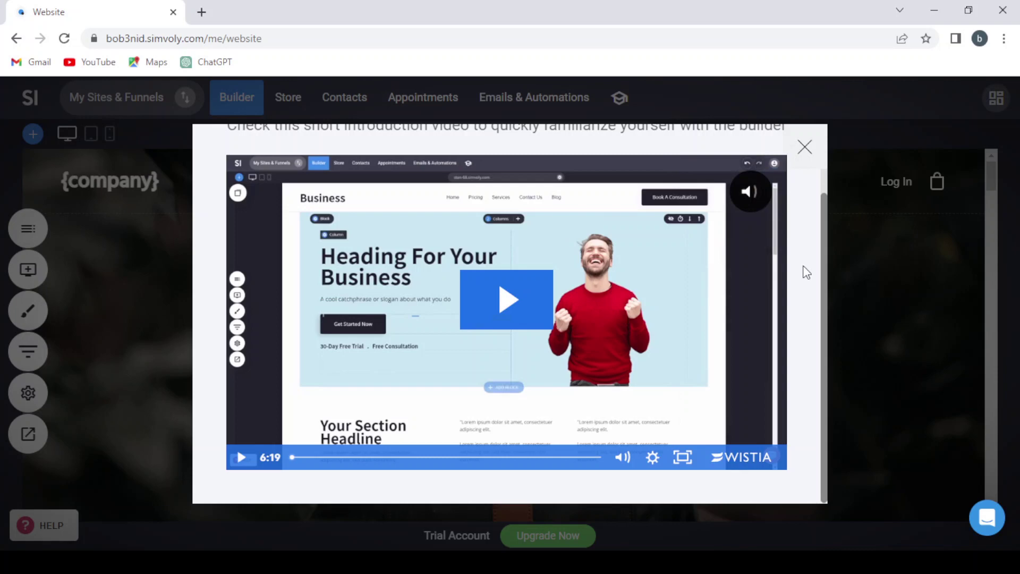
scroll(673, 321, "up", 1)
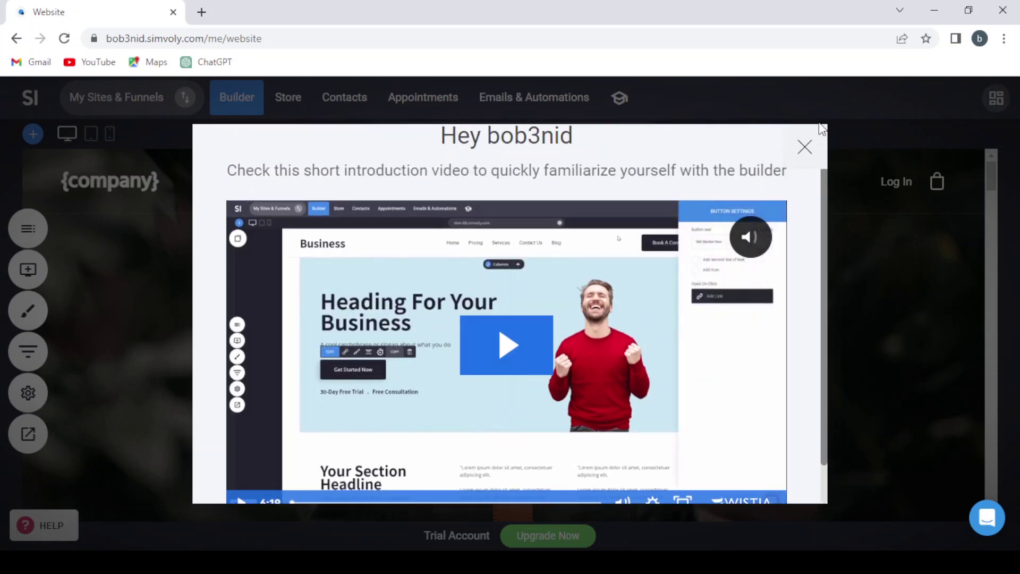
left_click(806, 148)
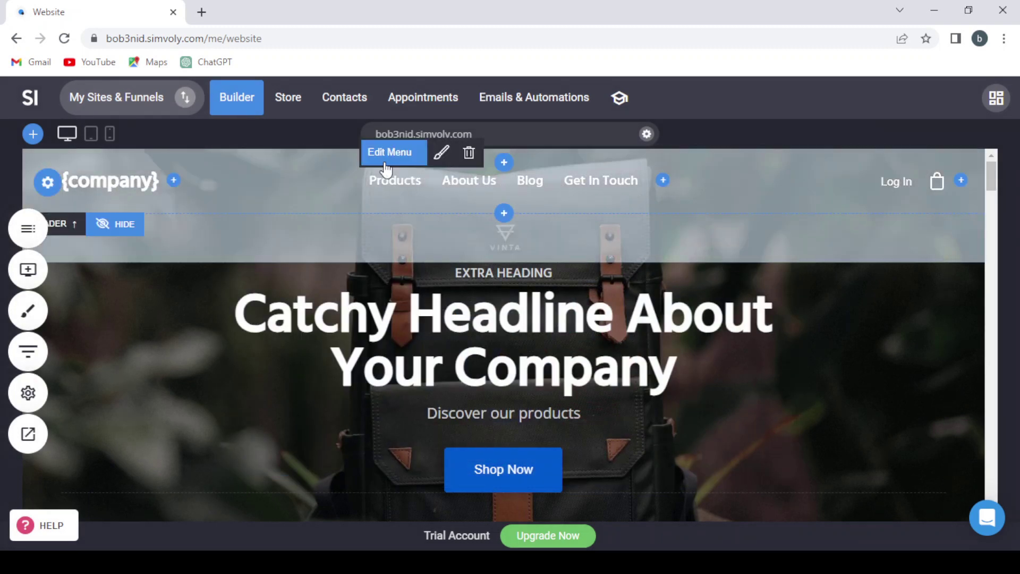
mouse_move(503, 341)
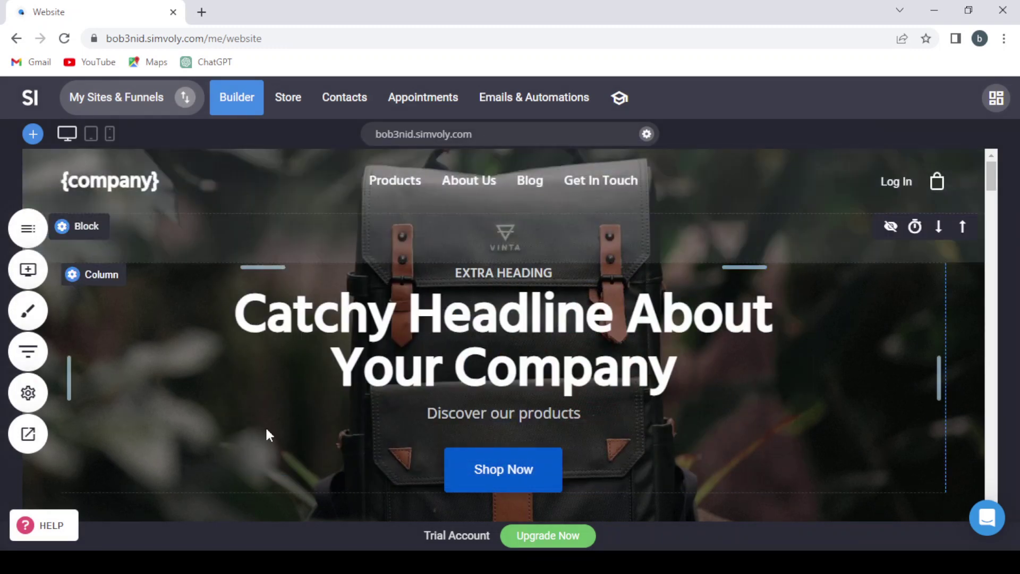
left_click(265, 426)
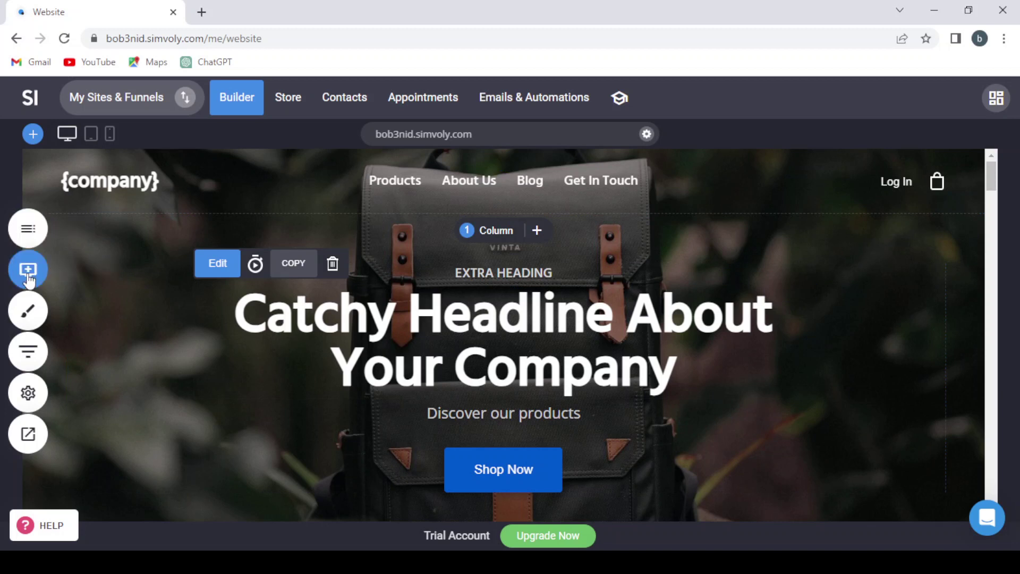
left_click(28, 322)
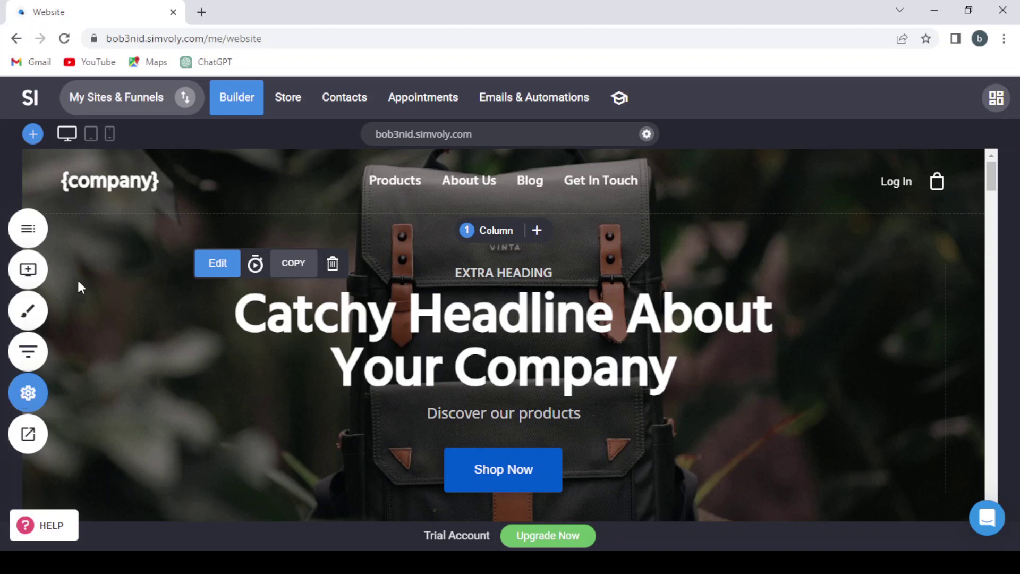
mouse_move(131, 201)
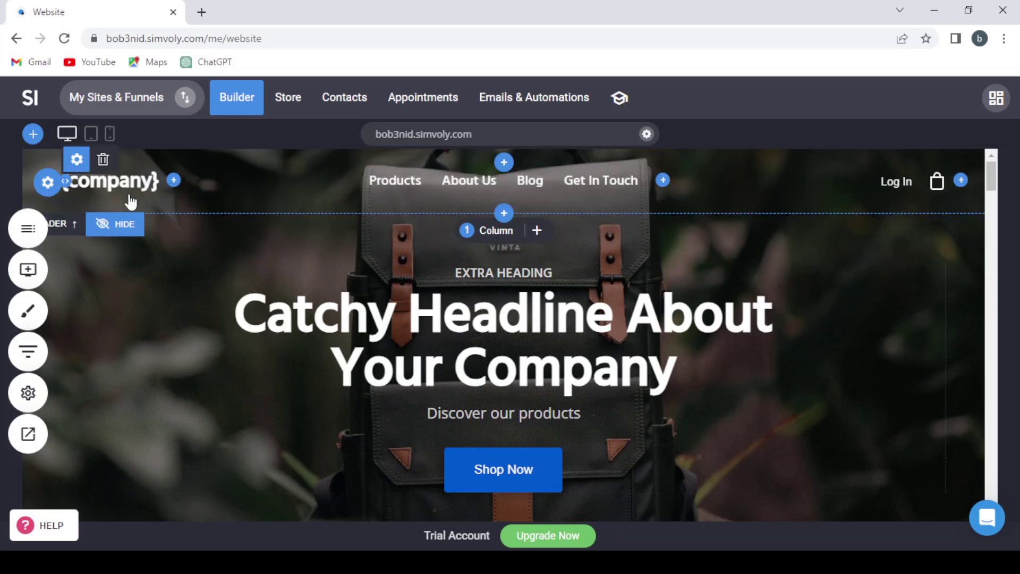
Open the header's Add Widget choices, then dismiss them without adding anything
left_click(174, 181)
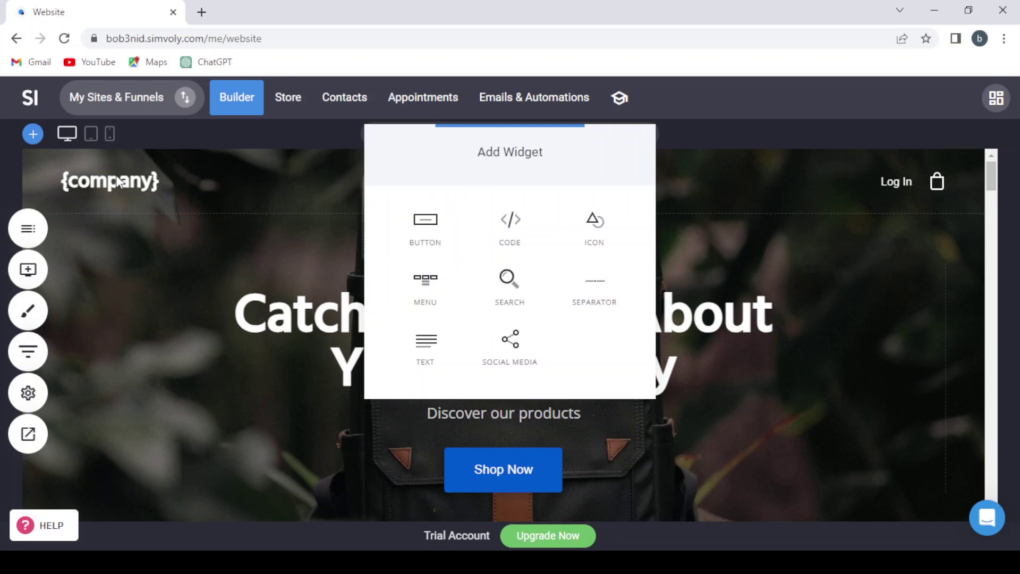
left_click(274, 326)
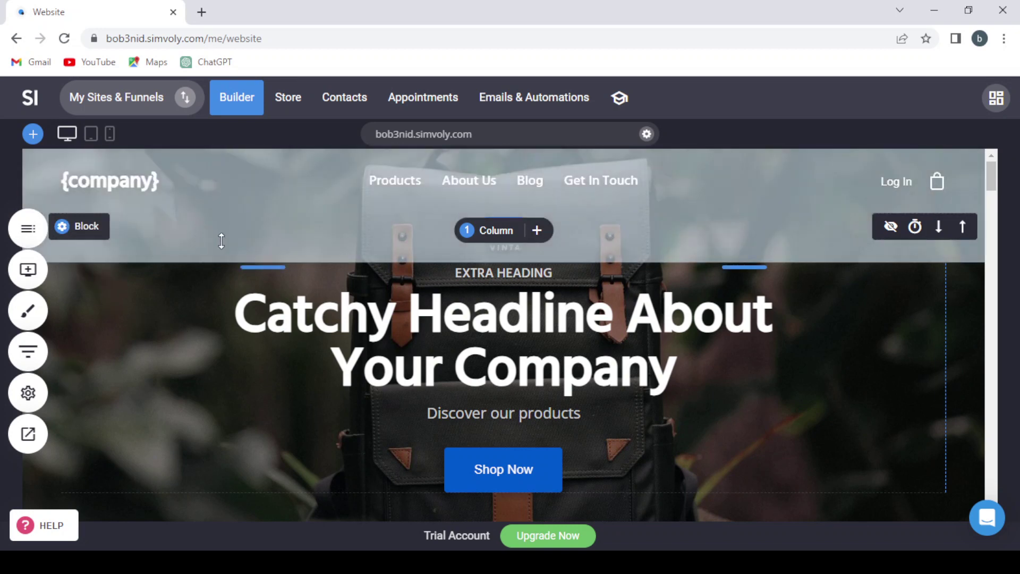
mouse_move(274, 326)
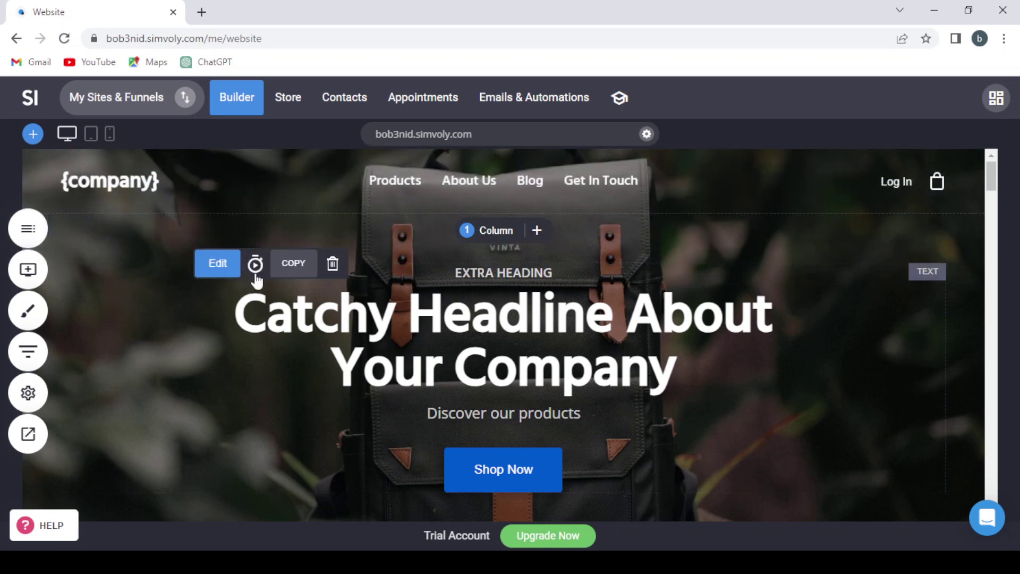
mouse_move(503, 339)
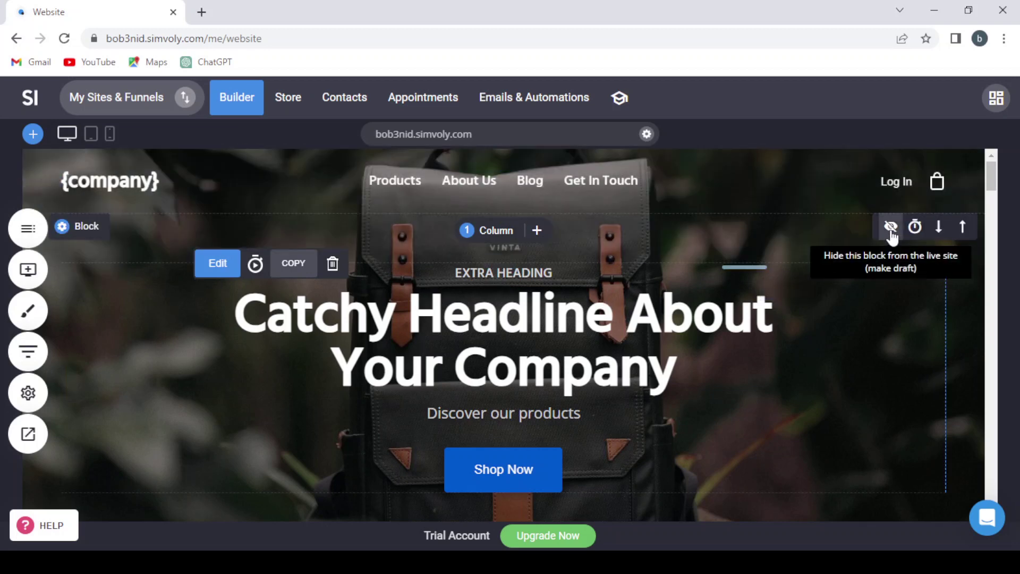
left_click(891, 227)
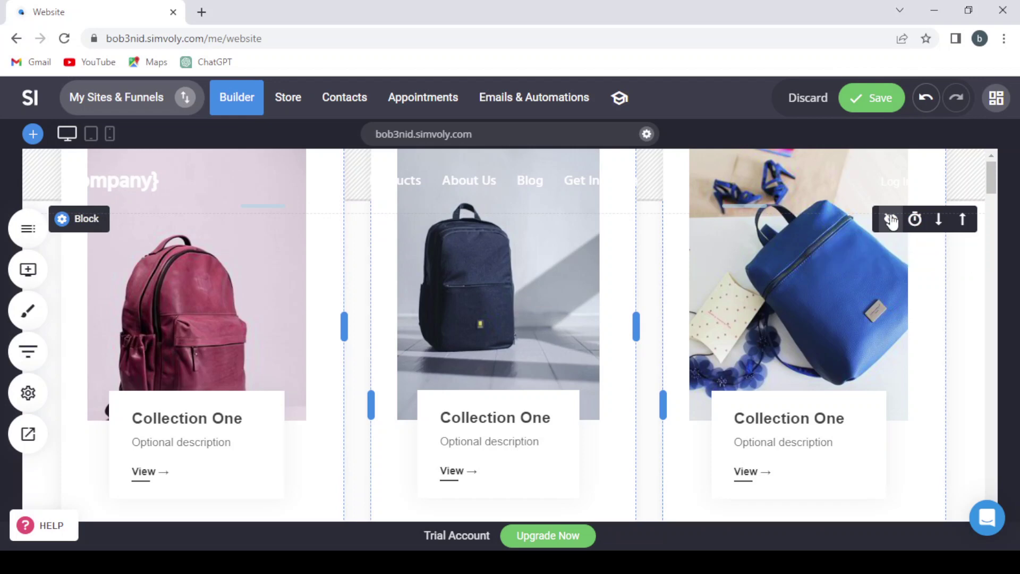
scroll(891, 220, "down", 2)
scroll(891, 220, "up", 2)
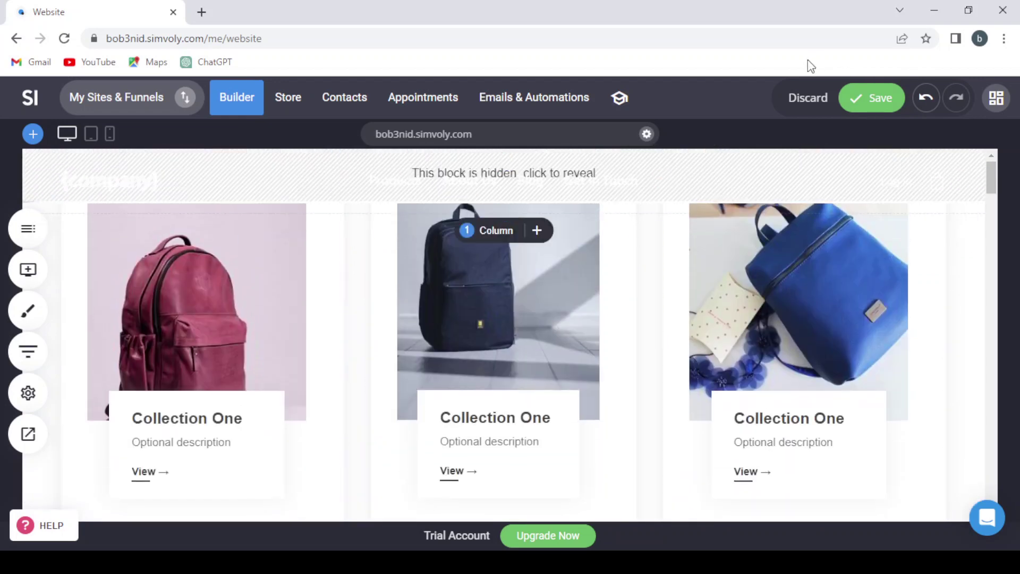
left_click(803, 100)
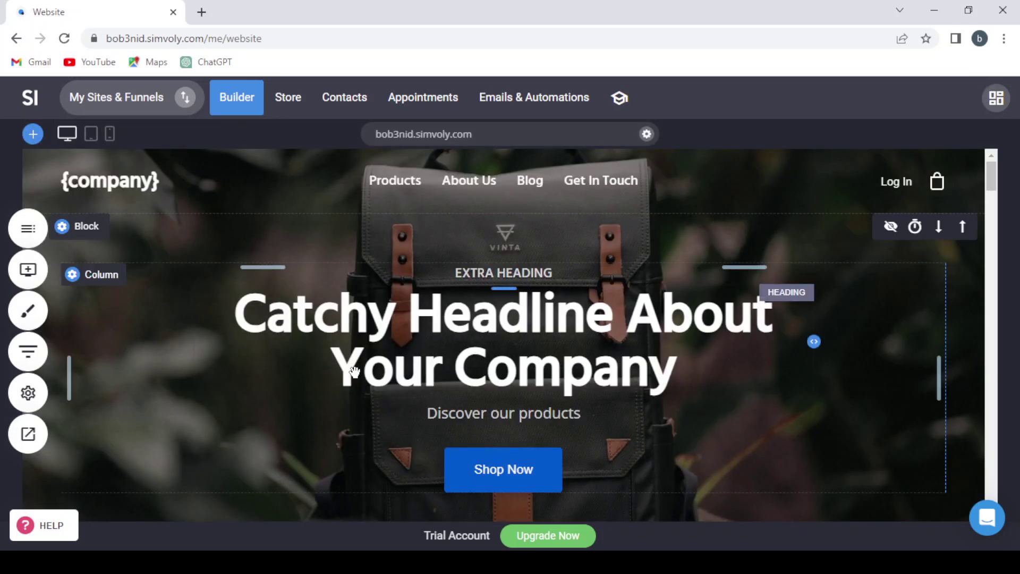
scroll(475, 383, "down", 4)
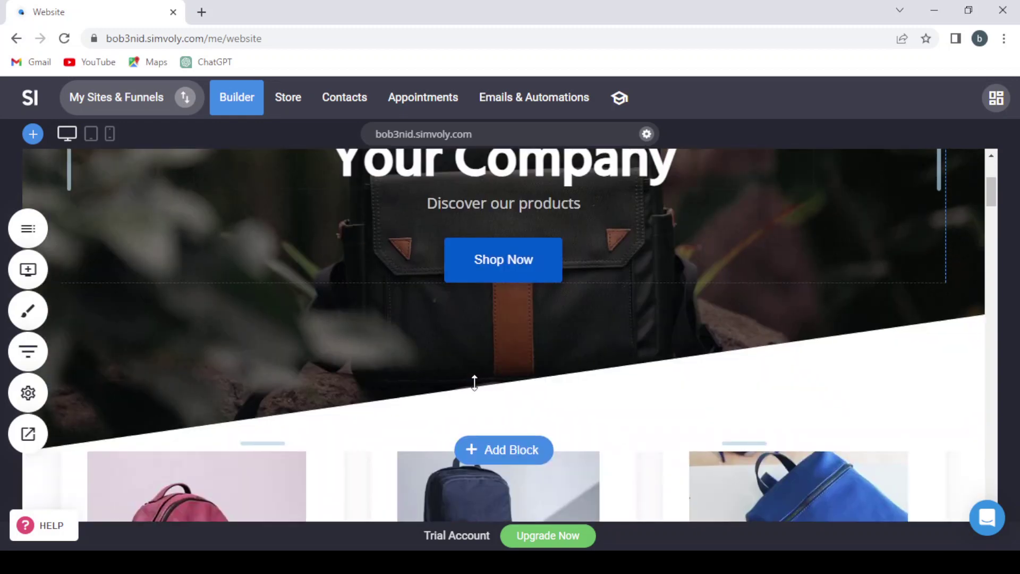
scroll(474, 381, "down", 6)
scroll(474, 381, "down", 5)
scroll(475, 381, "up", 15)
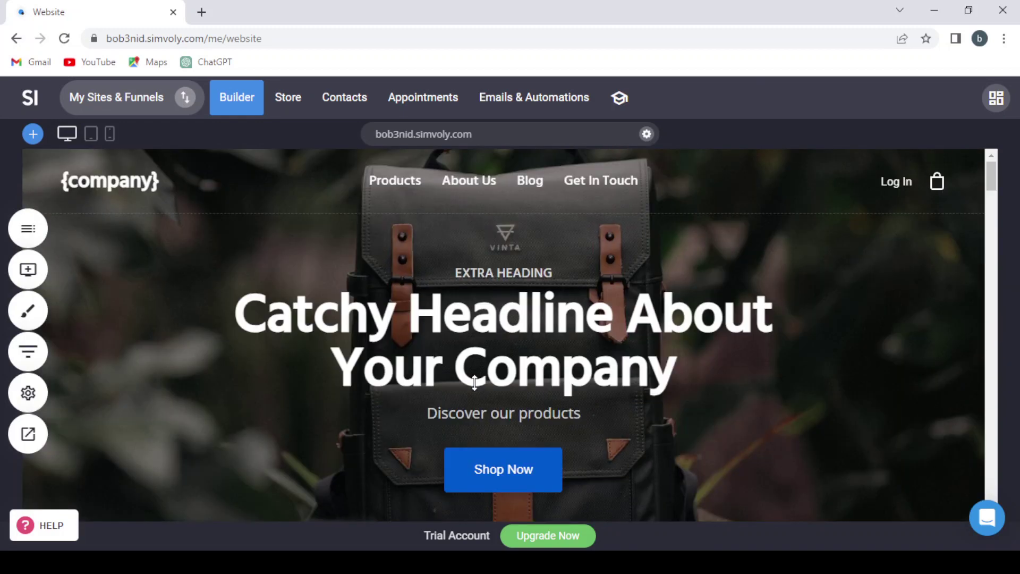
Go to the project Dashboard from the top-right project menu
mouse_move(503, 340)
left_click(990, 101)
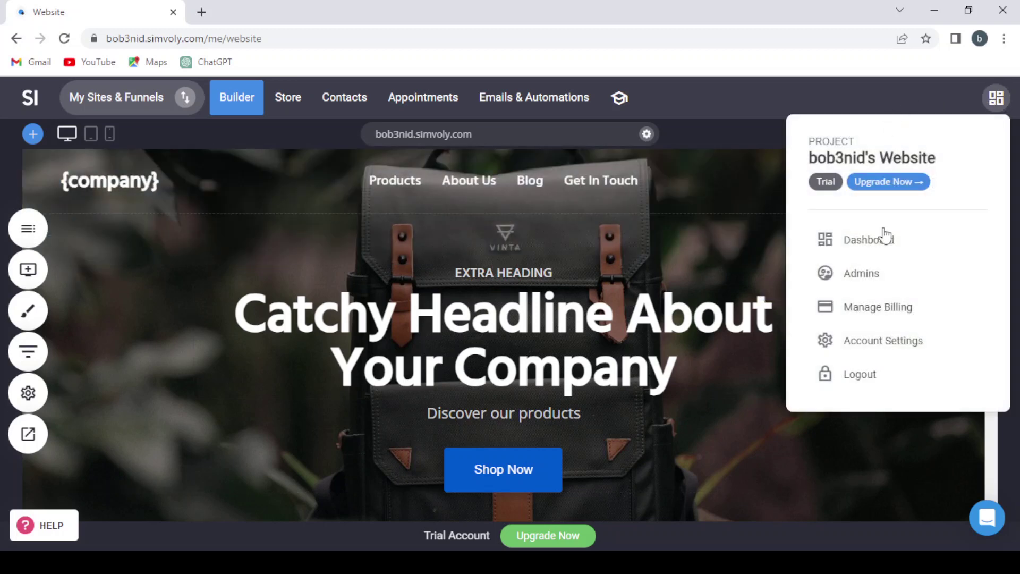
left_click(989, 93)
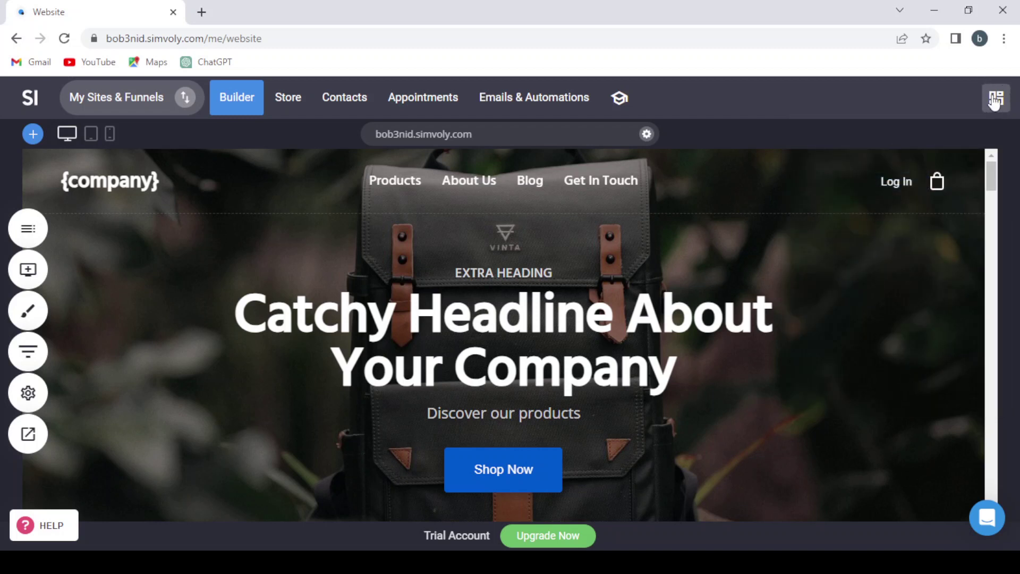
left_click(995, 100)
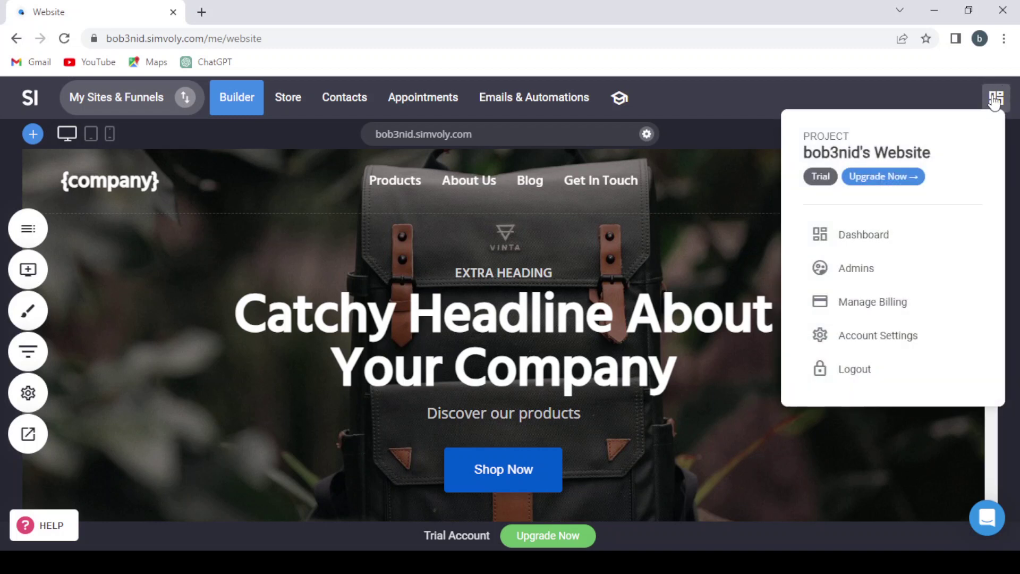
left_click(872, 245)
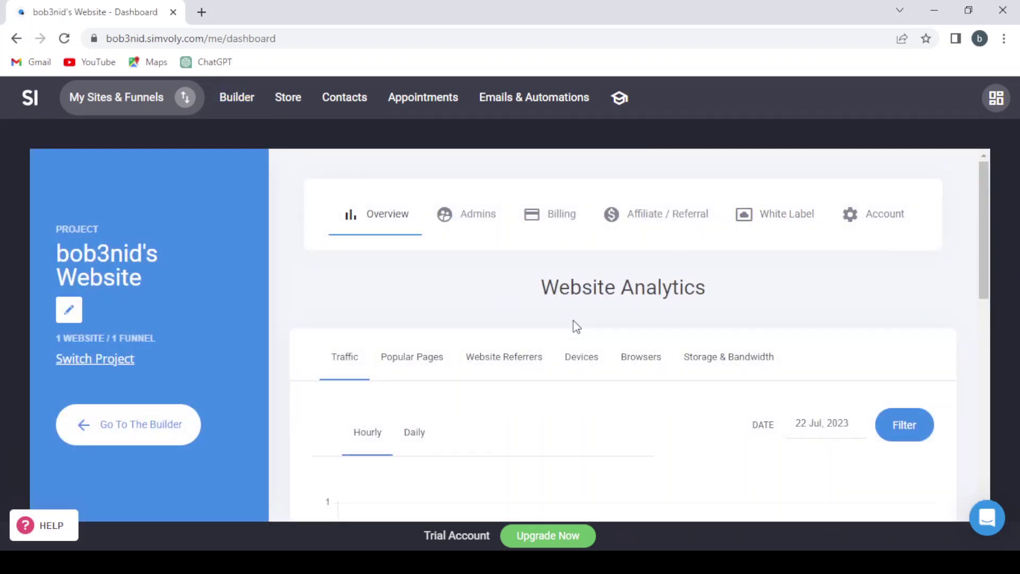
Scroll through the Website Analytics overview showing zero page views and sessions
scroll(577, 327, "down", 2)
scroll(576, 327, "up", 2)
scroll(521, 303, "down", 2)
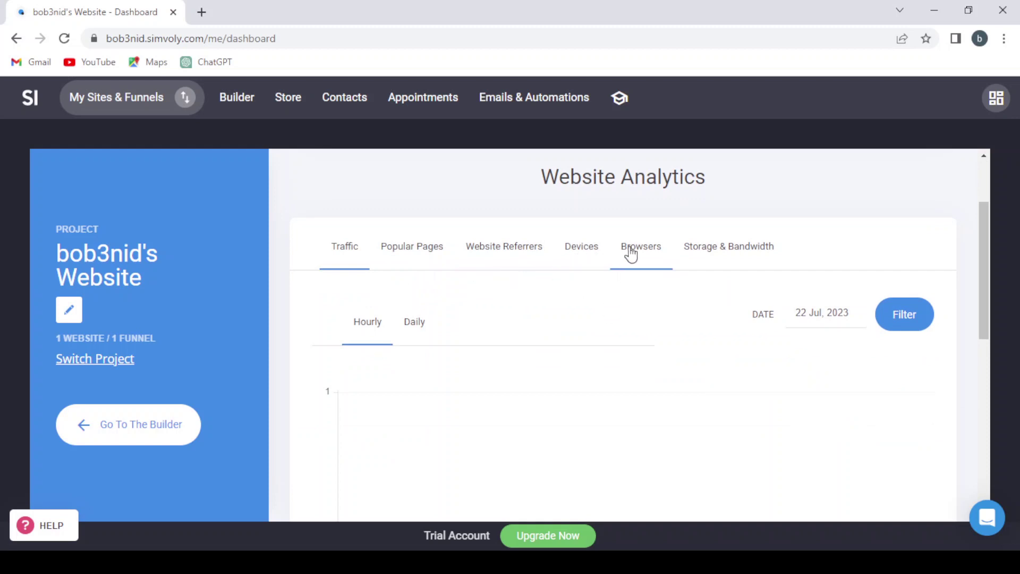
scroll(580, 307, "down", 4)
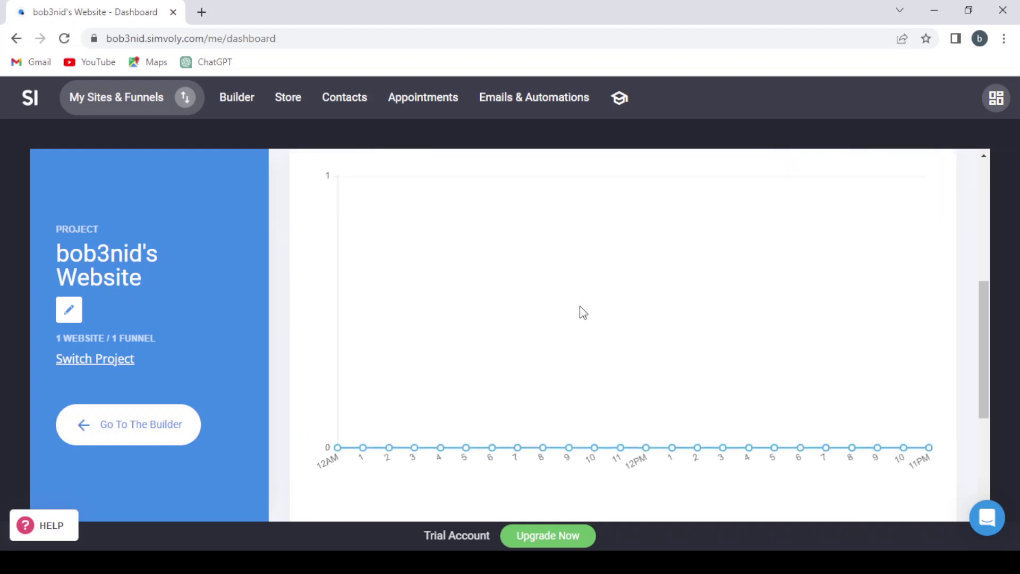
scroll(580, 307, "down", 4)
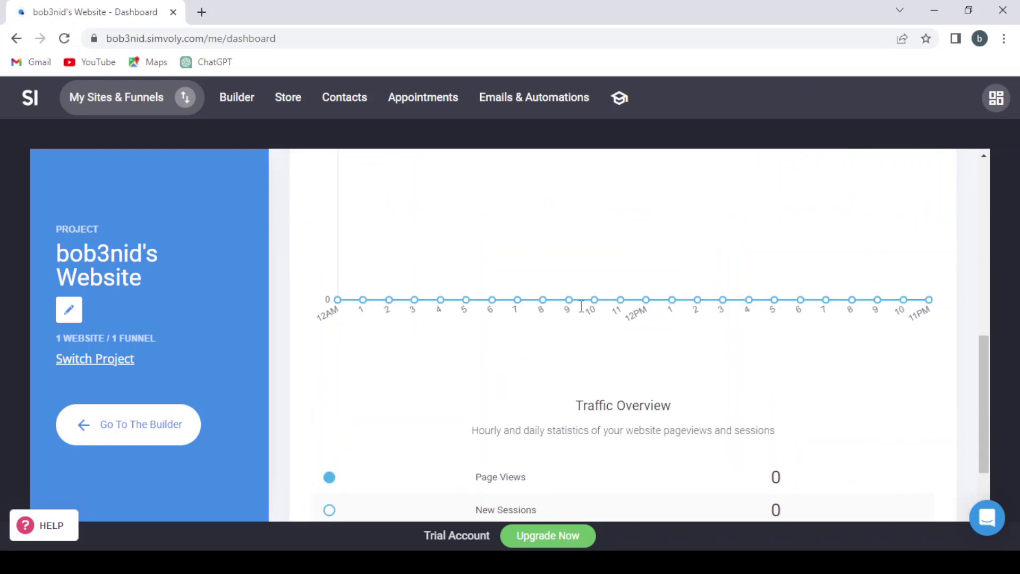
scroll(581, 307, "up", 2)
scroll(582, 306, "down", 2)
scroll(581, 306, "up", 10)
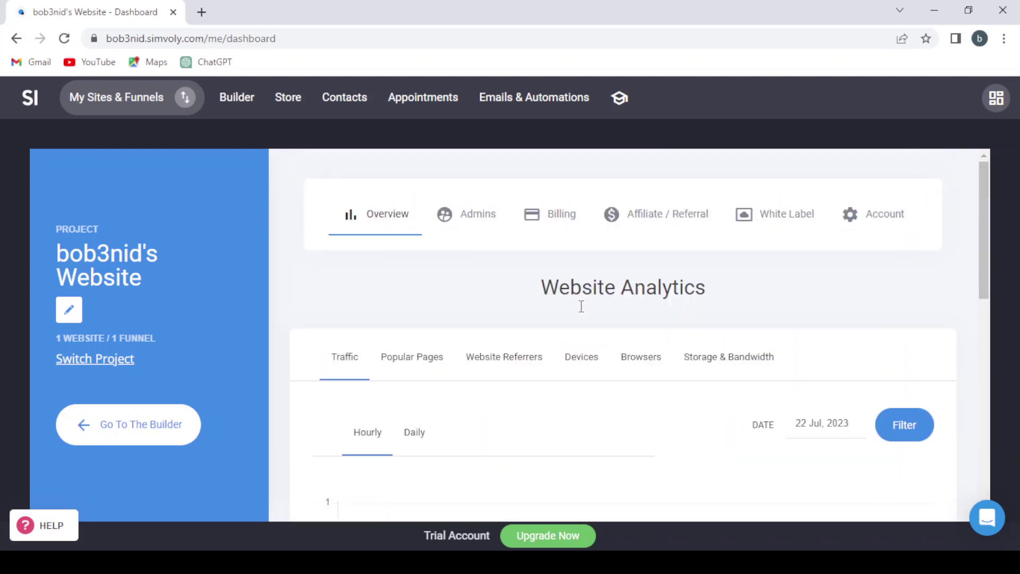
Open the Admins tab and review the project's administrator list
left_click(464, 213)
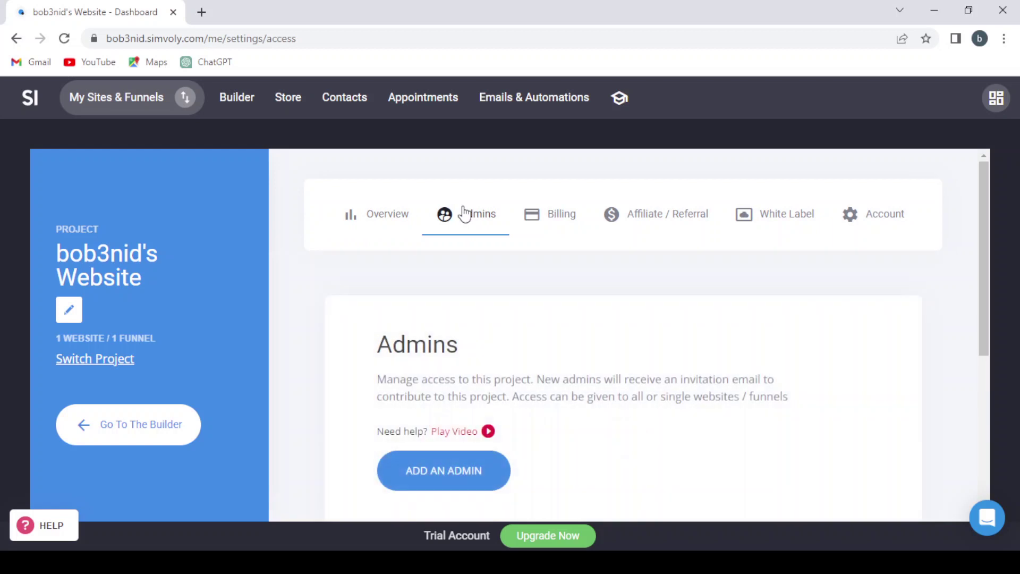
scroll(540, 335, "down", 3)
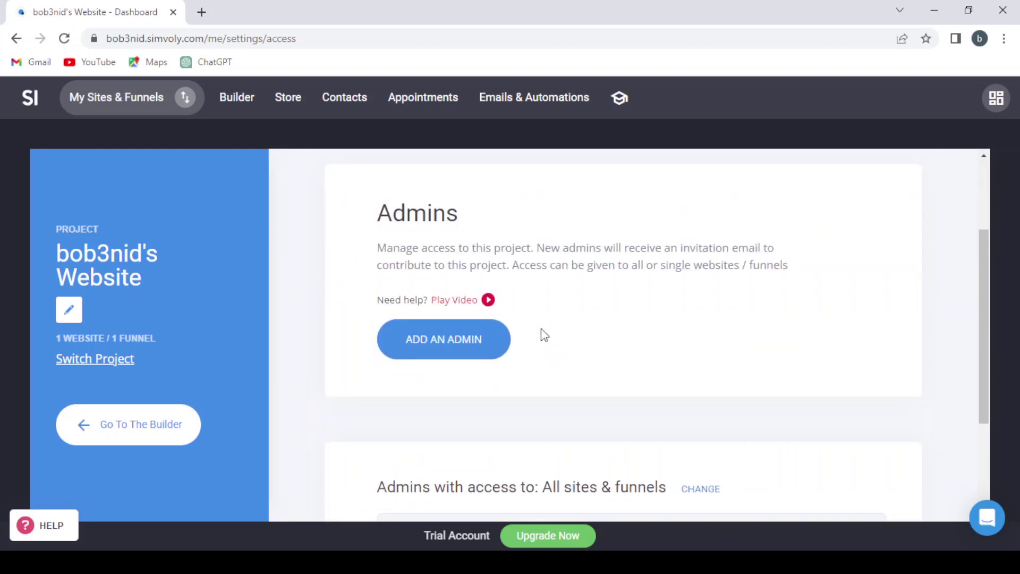
scroll(542, 334, "down", 1)
scroll(569, 383, "down", 2)
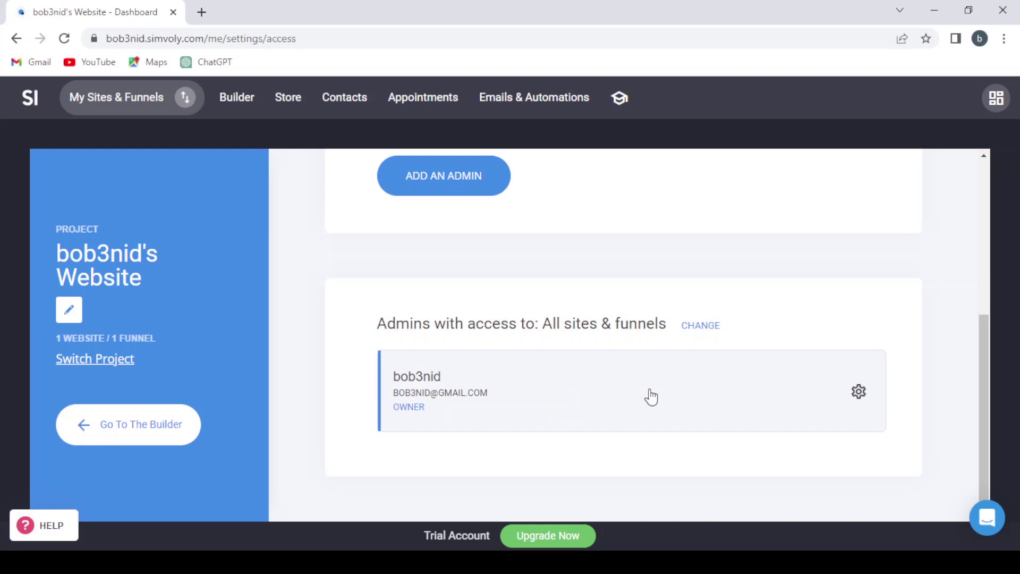
scroll(649, 396, "up", 5)
View the Billing tab's Trial status and Personal, Business, Growth and Pro plans
left_click(563, 232)
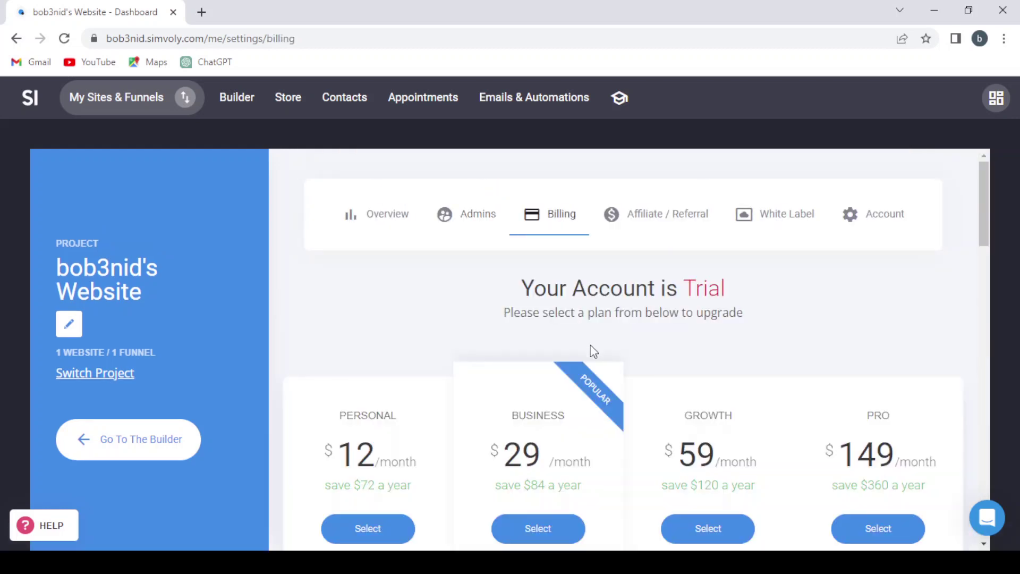
scroll(593, 351, "down", 3)
scroll(593, 351, "down", 3)
scroll(592, 350, "down", 5)
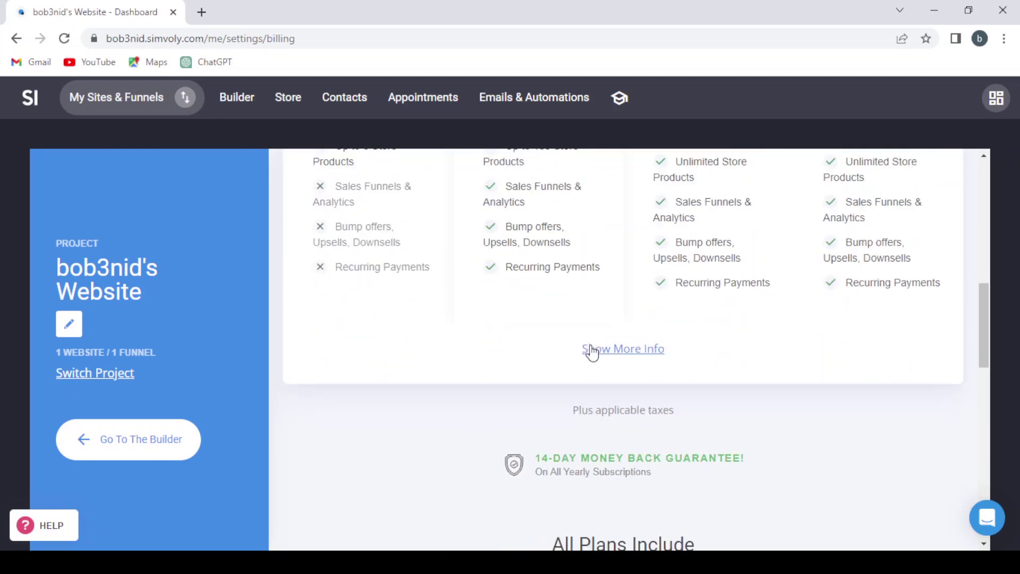
scroll(593, 351, "up", 8)
scroll(592, 345, "up", 2)
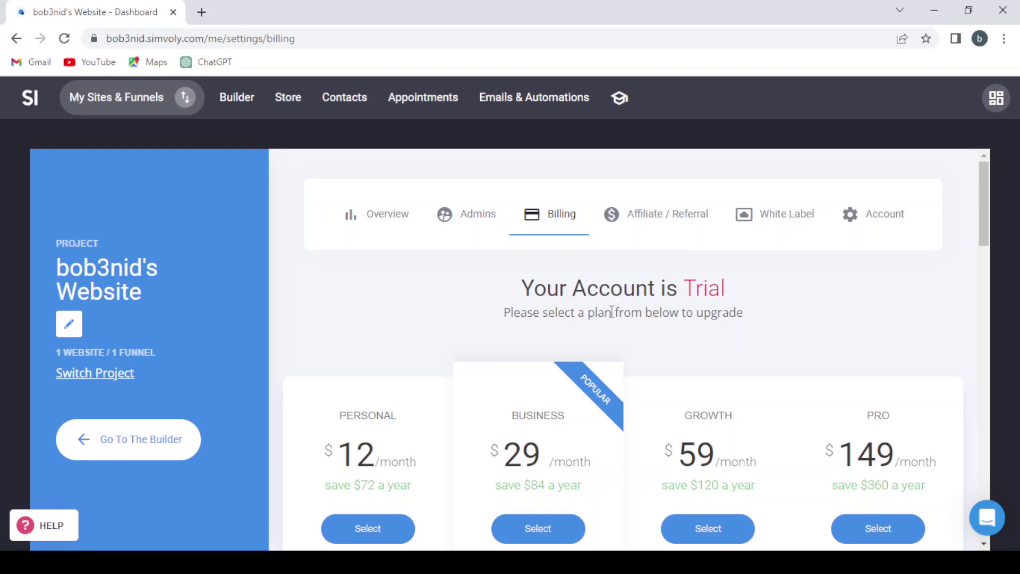
Open and scroll through the Affiliate / Referral programme page
left_click(661, 217)
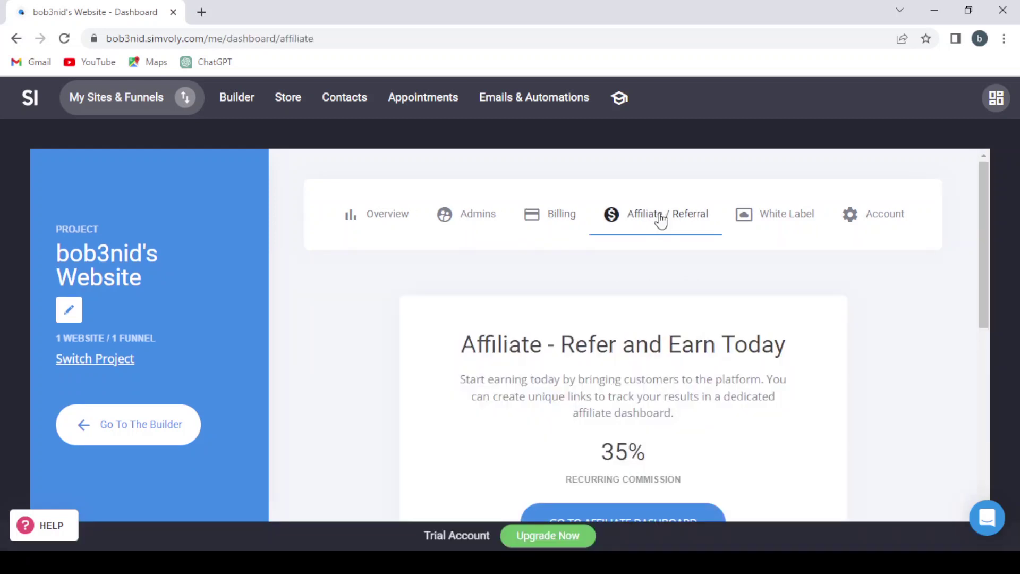
scroll(703, 324, "down", 2)
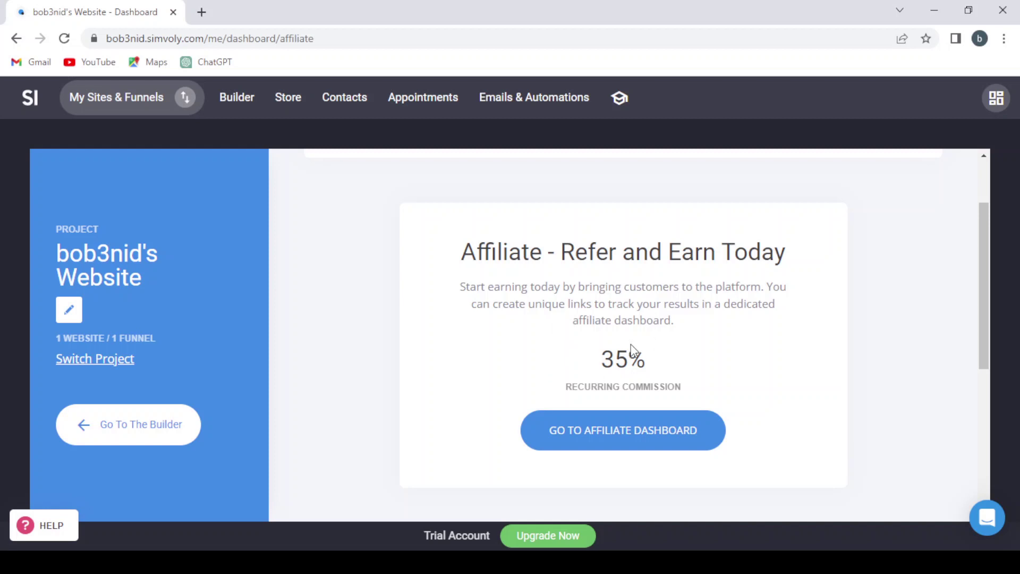
scroll(744, 348, "down", 3)
scroll(744, 348, "down", 3)
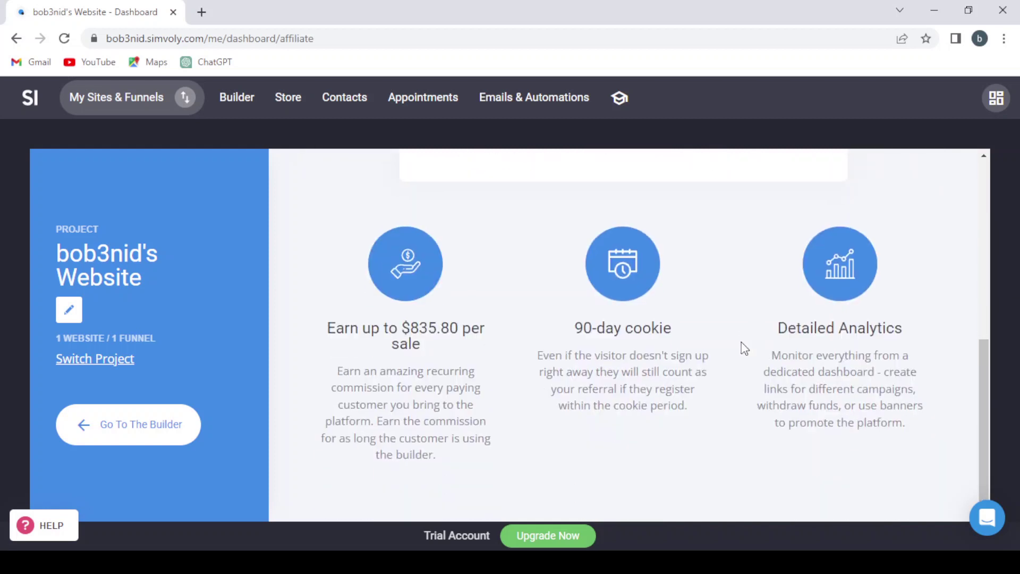
scroll(744, 348, "up", 5)
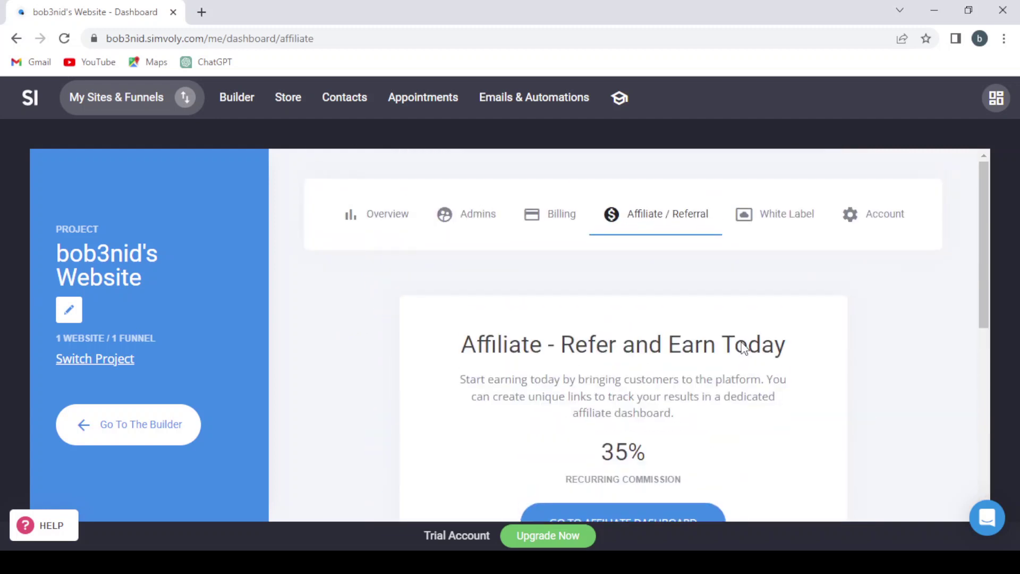
Open and scroll through the White Label branded-platform offer page
left_click(780, 214)
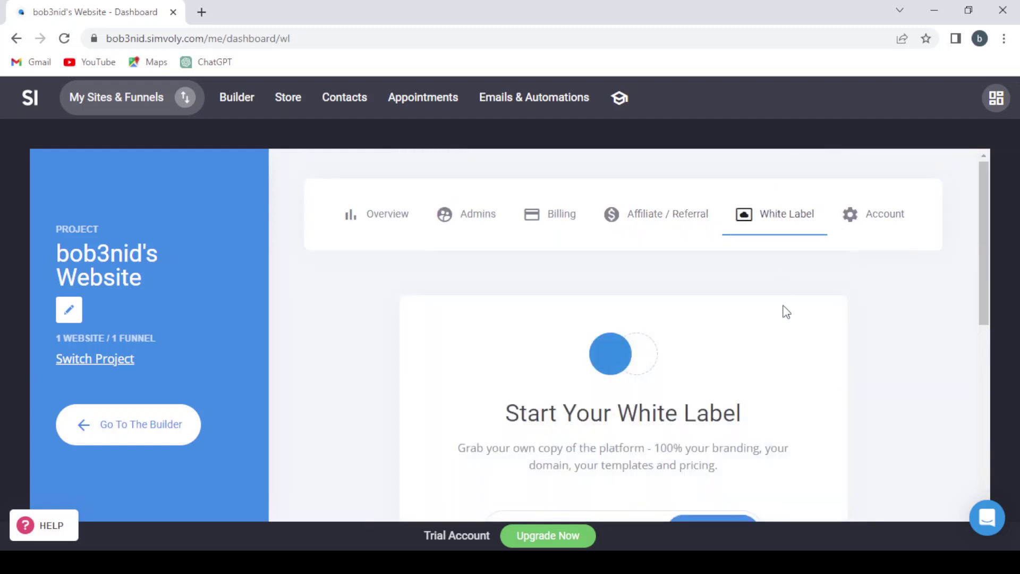
scroll(785, 311, "down", 1)
scroll(786, 311, "down", 1)
scroll(786, 312, "down", 2)
scroll(781, 311, "down", 2)
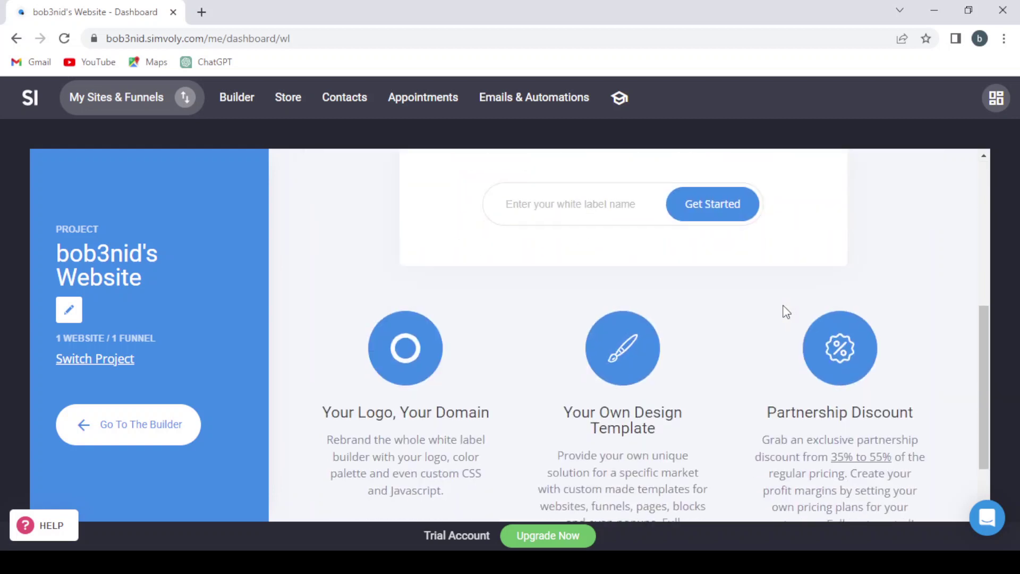
scroll(783, 310, "up", 5)
scroll(763, 330, "up", 1)
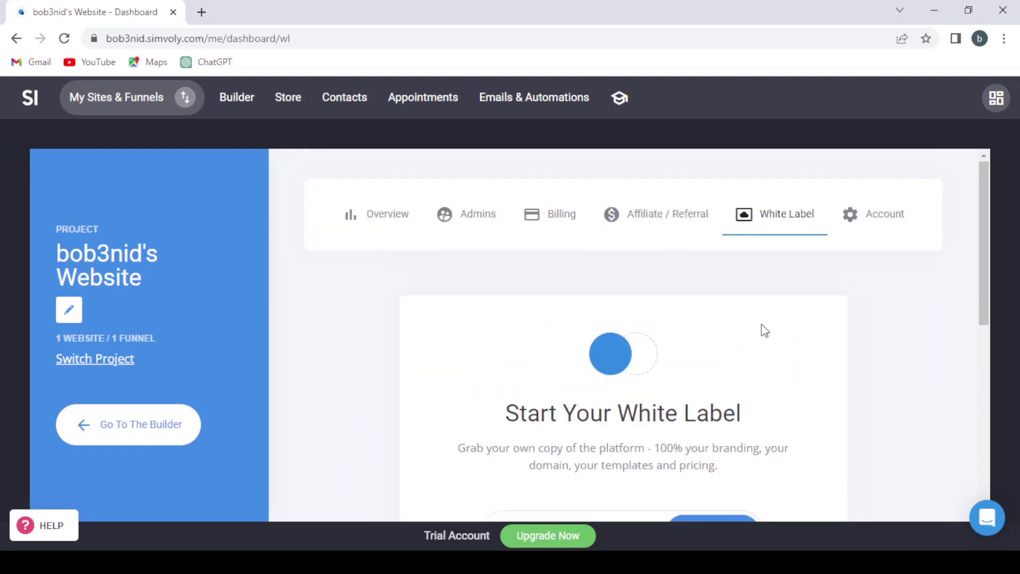
Open Account Settings and review name, e-mail, language and password fields down to Save Changes
left_click(894, 216)
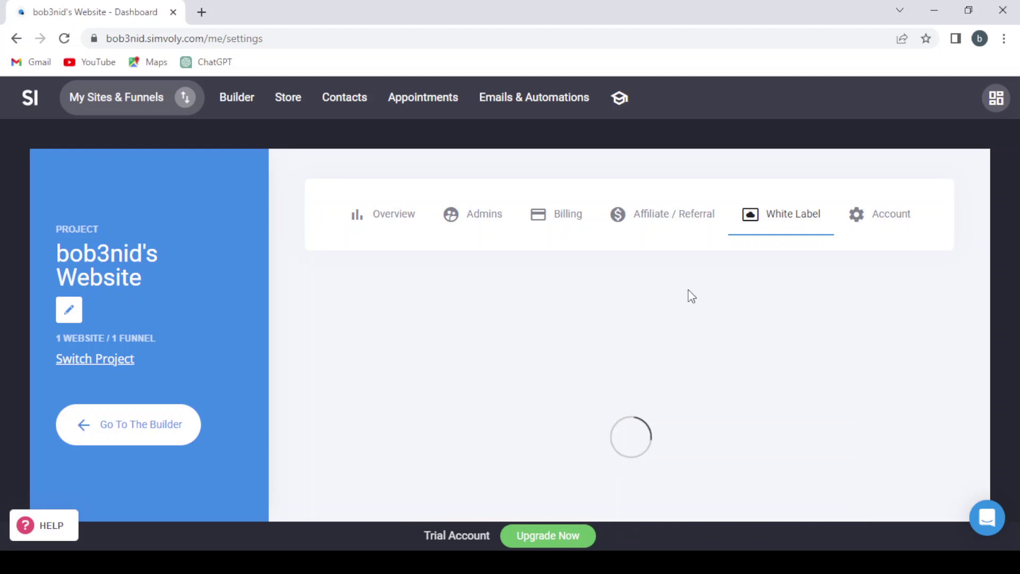
scroll(687, 290, "down", 2)
scroll(687, 289, "down", 3)
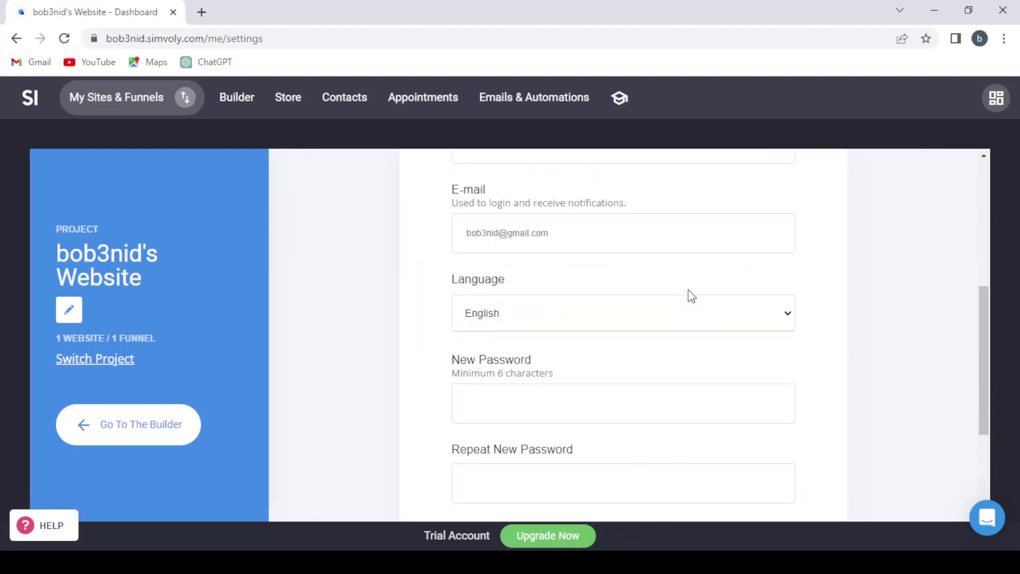
scroll(687, 289, "down", 3)
scroll(689, 289, "up", 1)
scroll(689, 290, "up", 1)
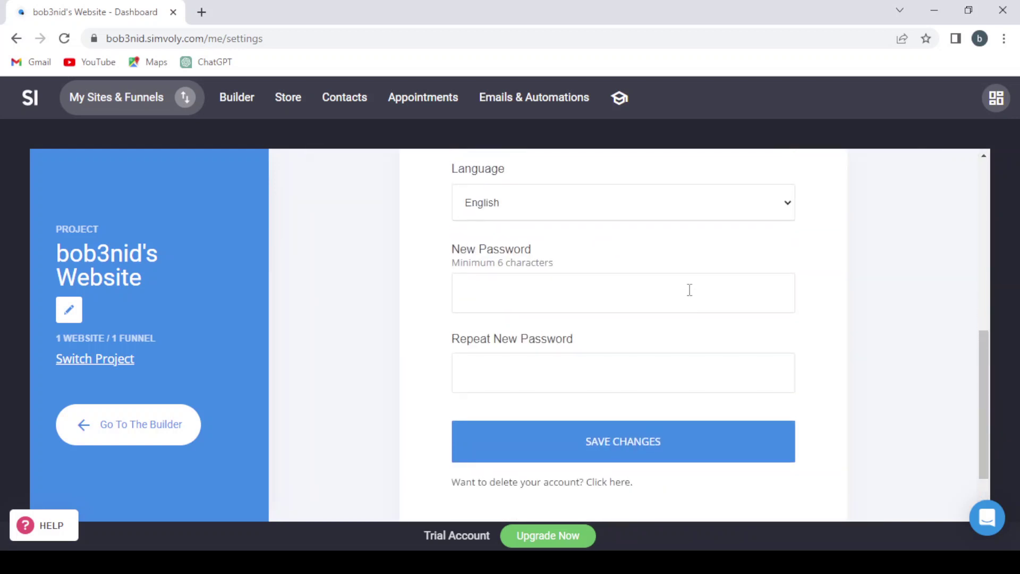
scroll(689, 290, "down", 2)
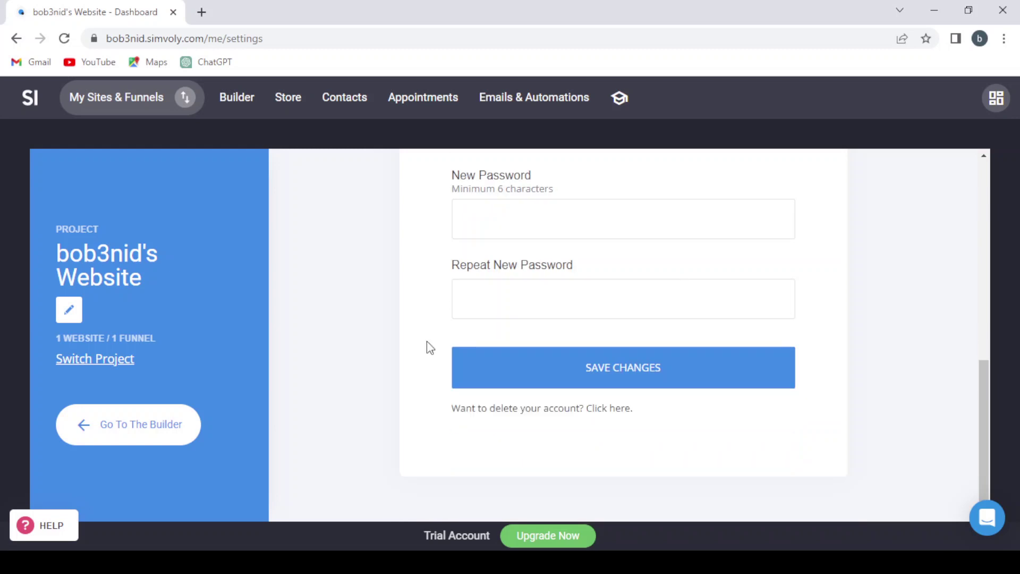
scroll(426, 342, "up", 10)
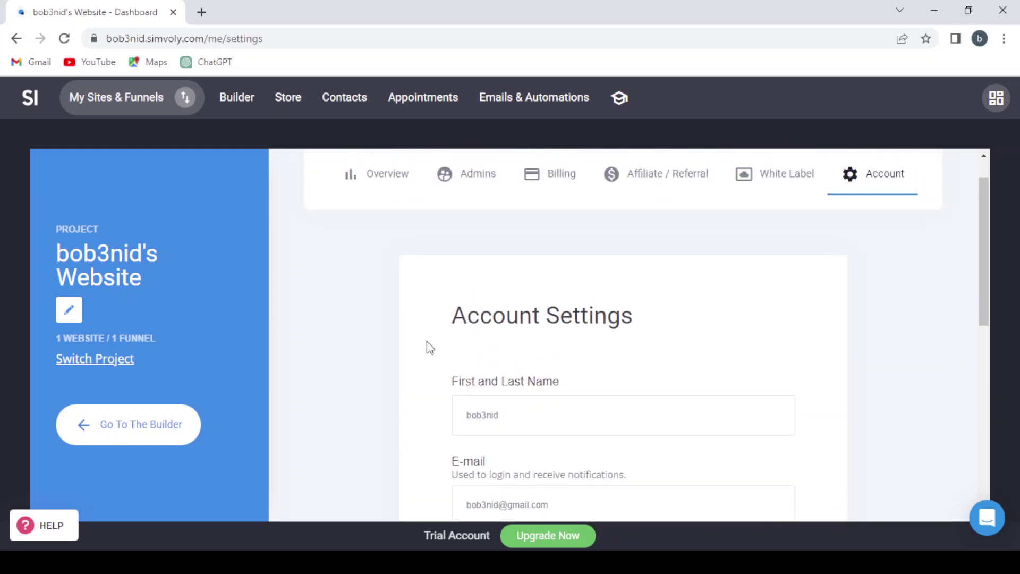